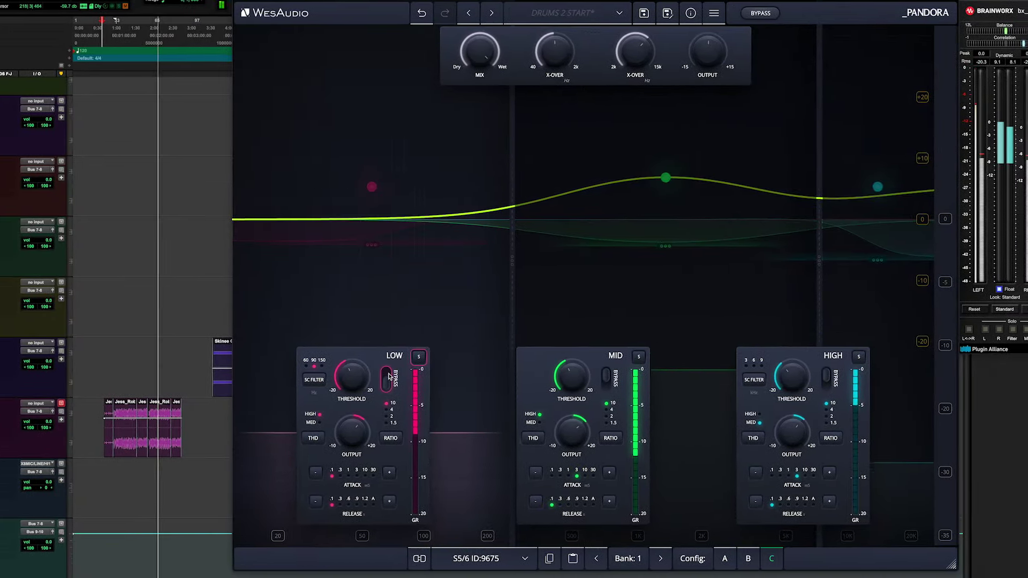
# Solo the mid band and compare its sound with the band bypassed and active
pyautogui.click(633, 356)
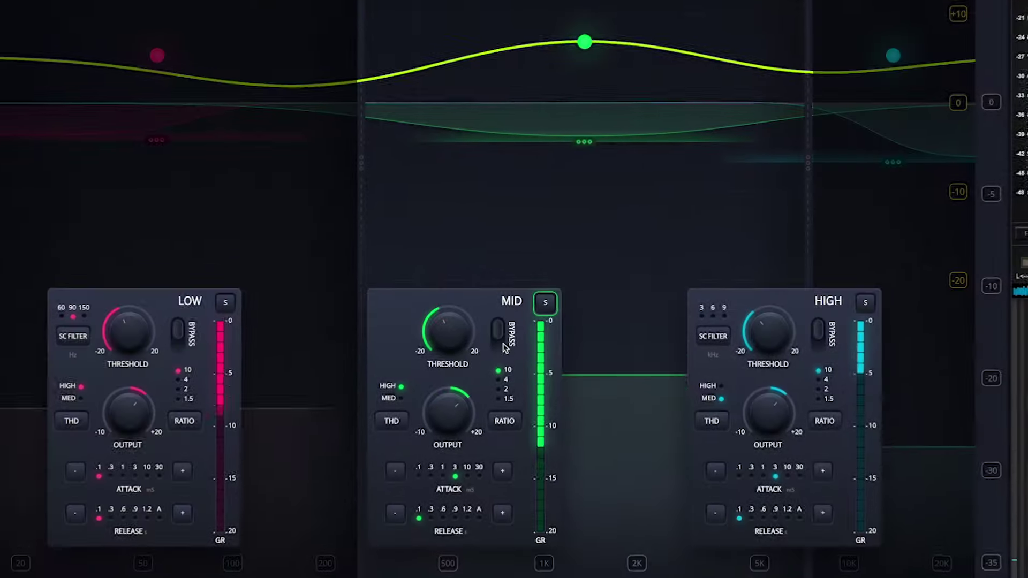
pyautogui.click(499, 333)
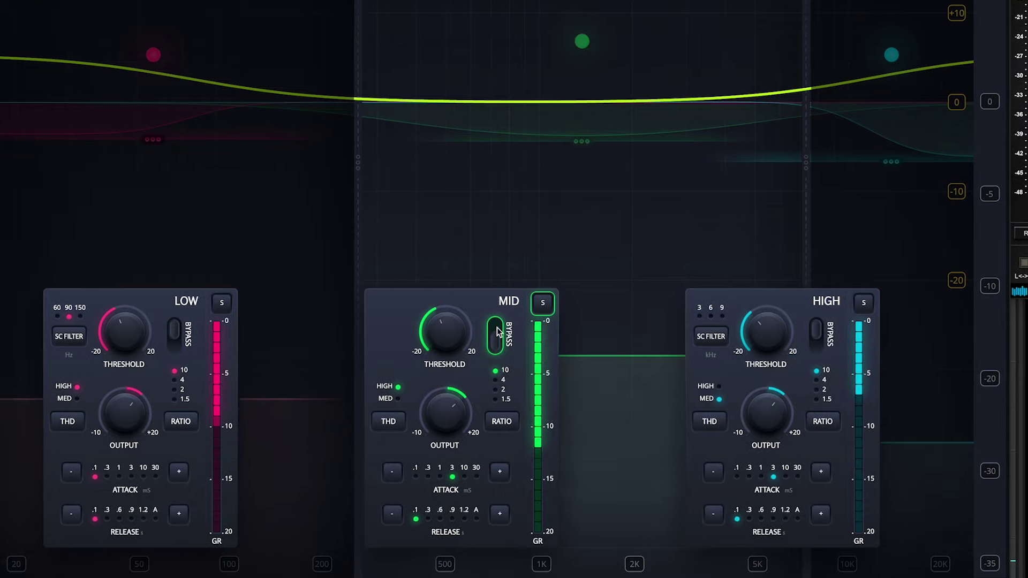
pyautogui.click(492, 331)
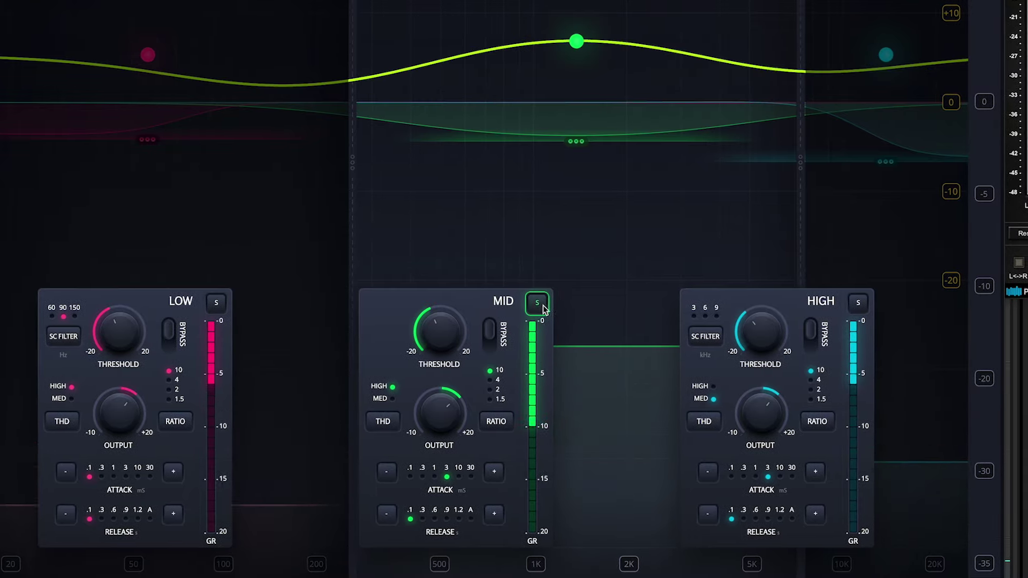
# Solo the high band, compare it bypassed and active, and return to the full mix of bands
pyautogui.click(859, 302)
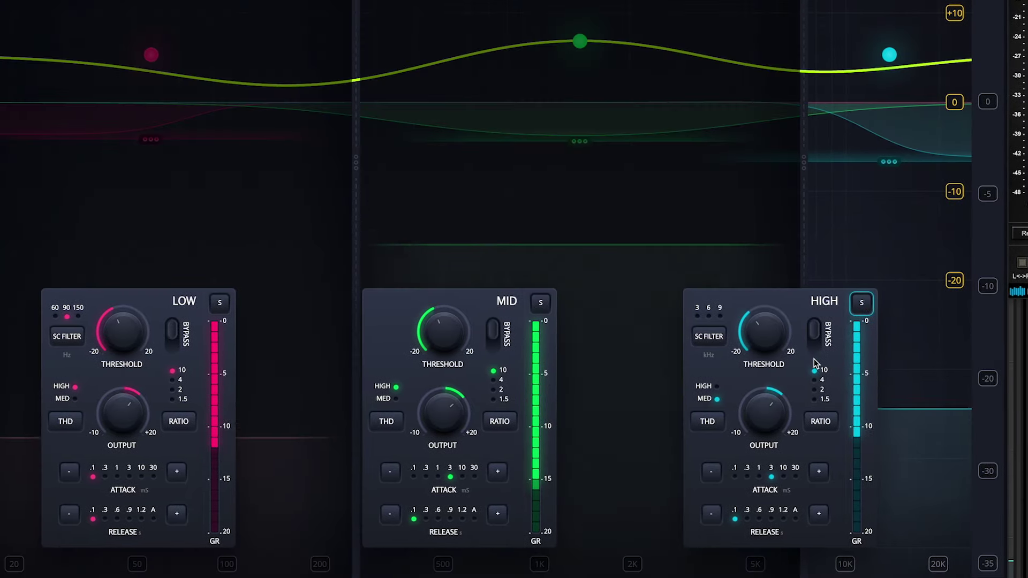
pyautogui.click(819, 330)
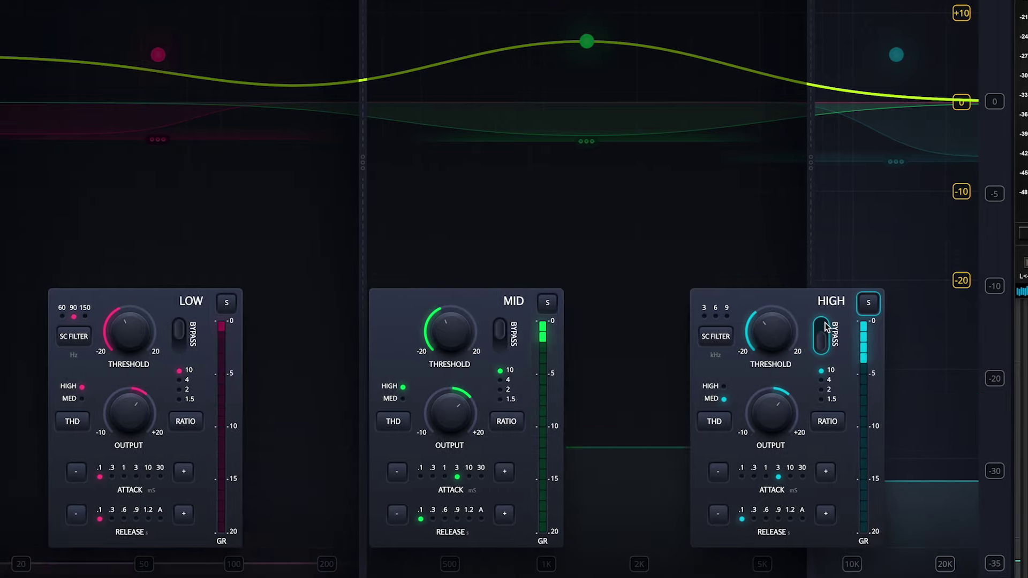
pyautogui.click(829, 323)
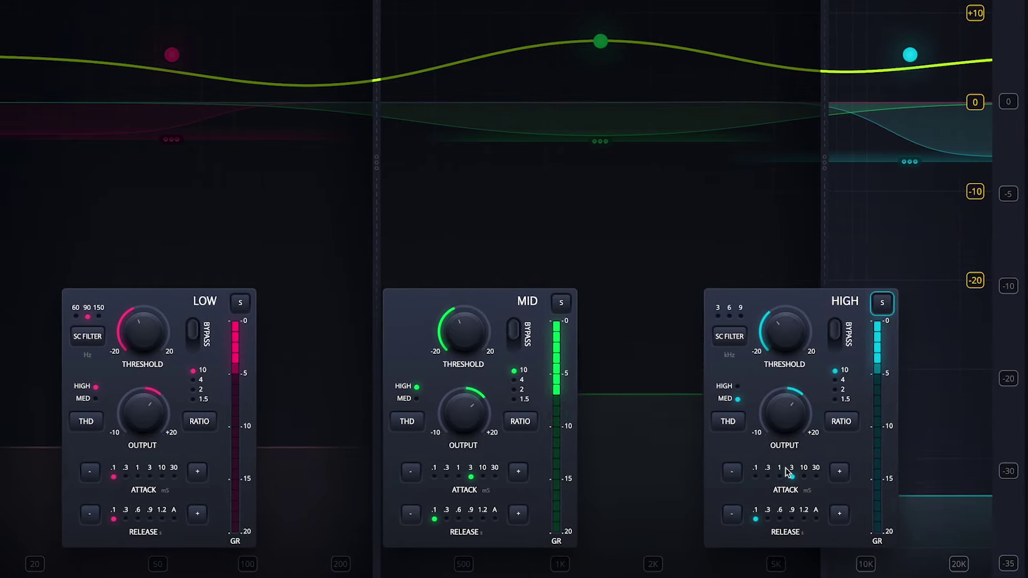
pyautogui.click(881, 305)
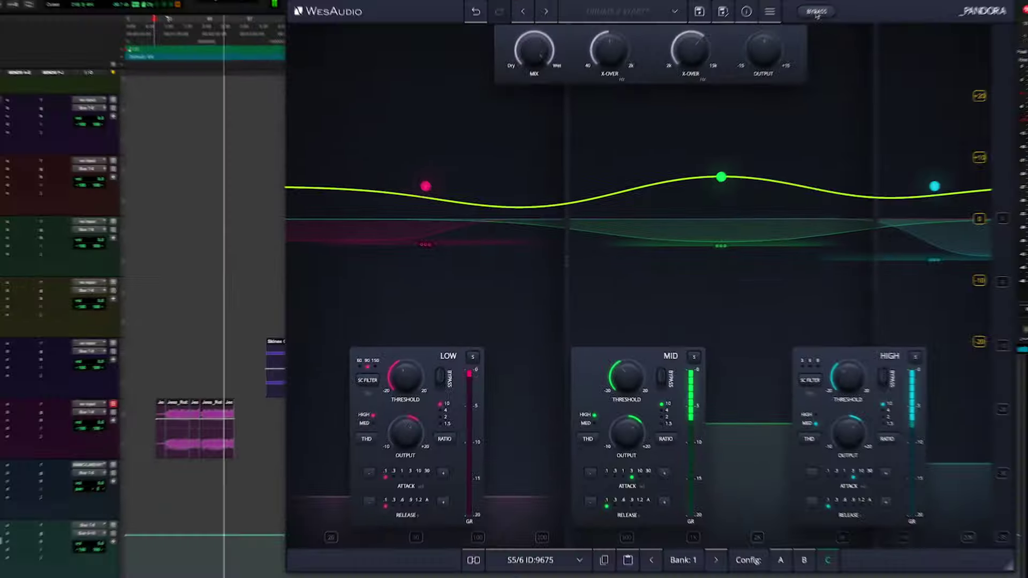
# Compare the drums with the whole compressor bypassed and active several times
pyautogui.click(816, 12)
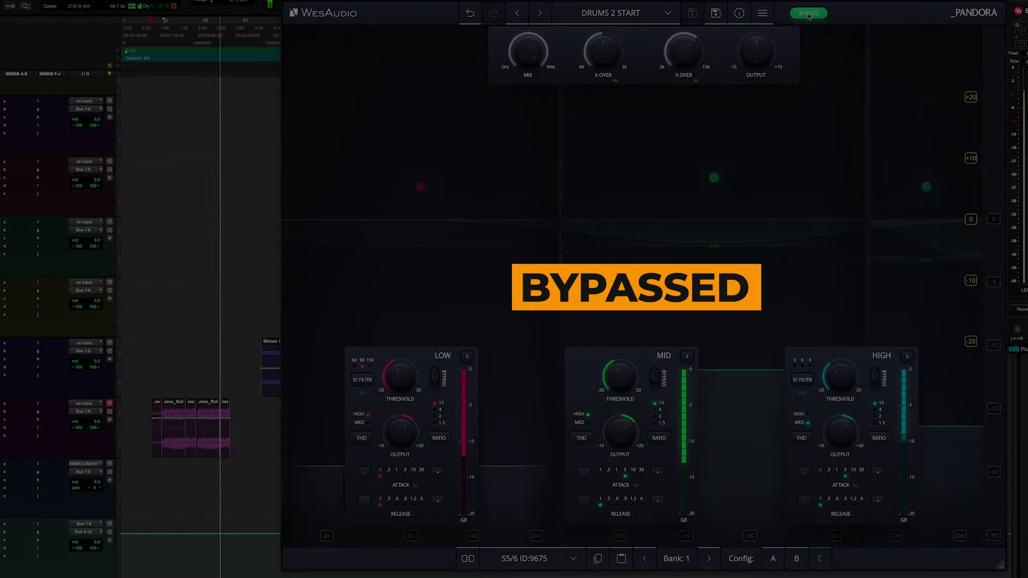
pyautogui.click(804, 14)
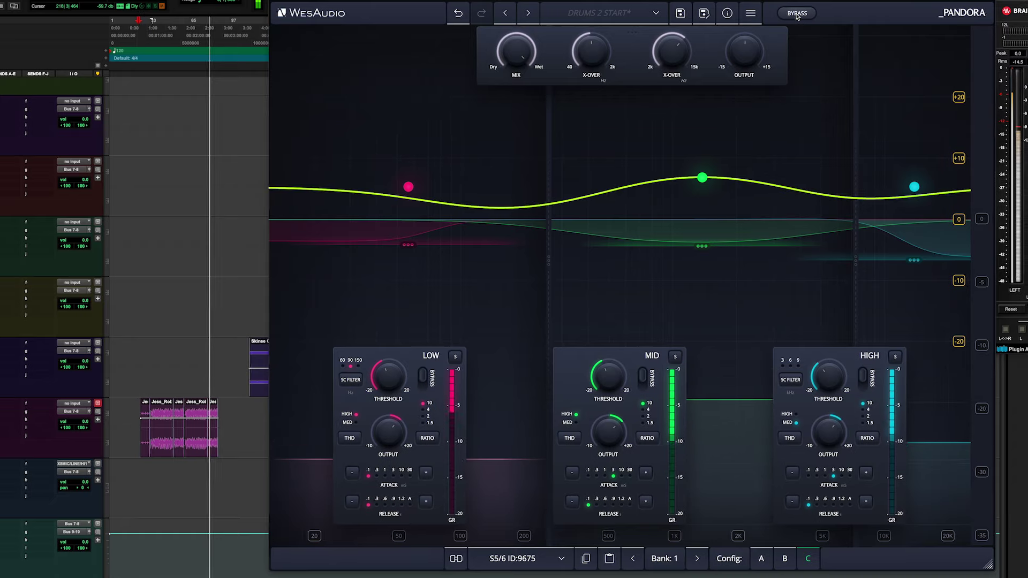
pyautogui.click(791, 14)
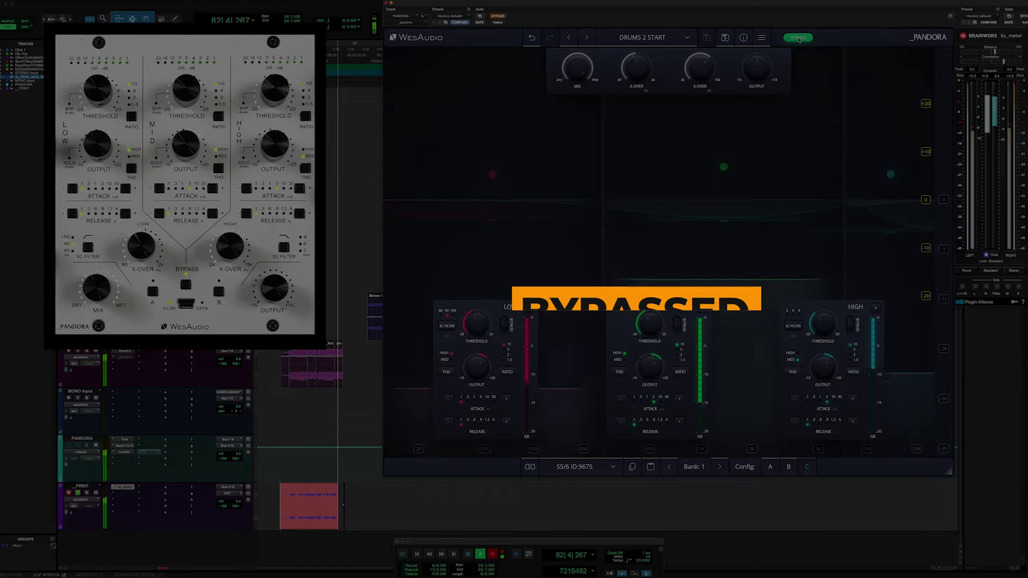
pyautogui.click(798, 38)
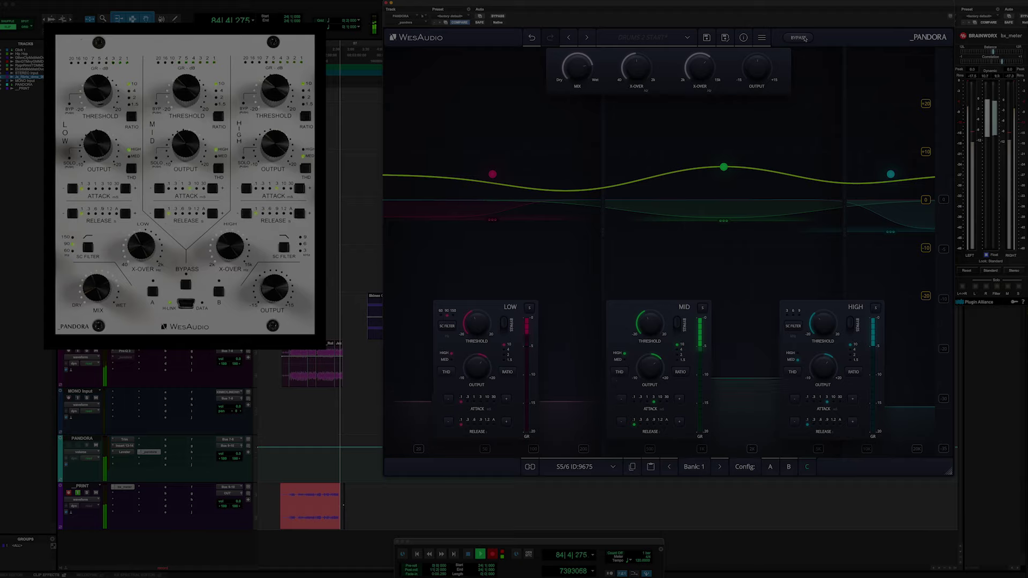
pyautogui.click(798, 38)
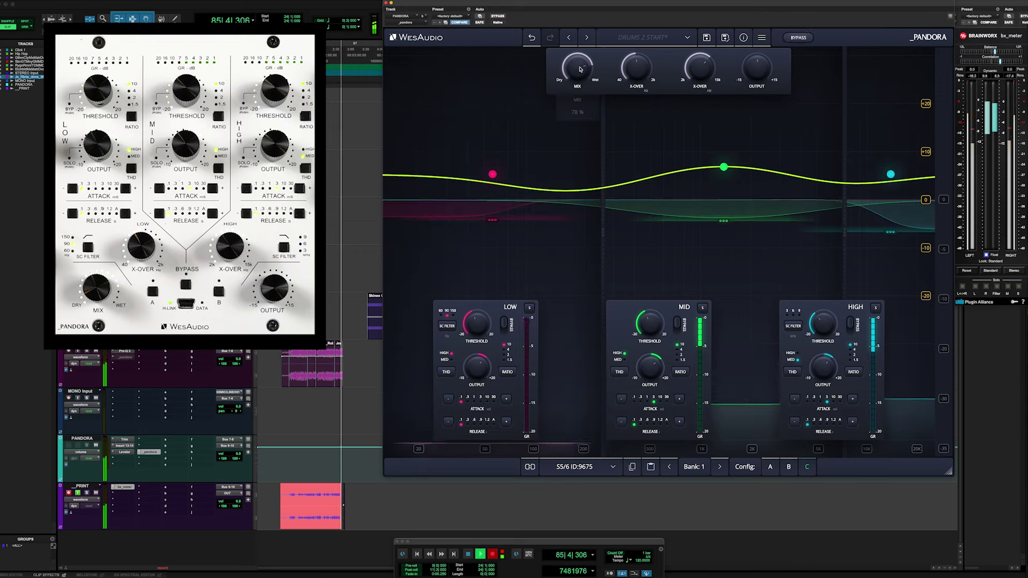
pyautogui.click(794, 41)
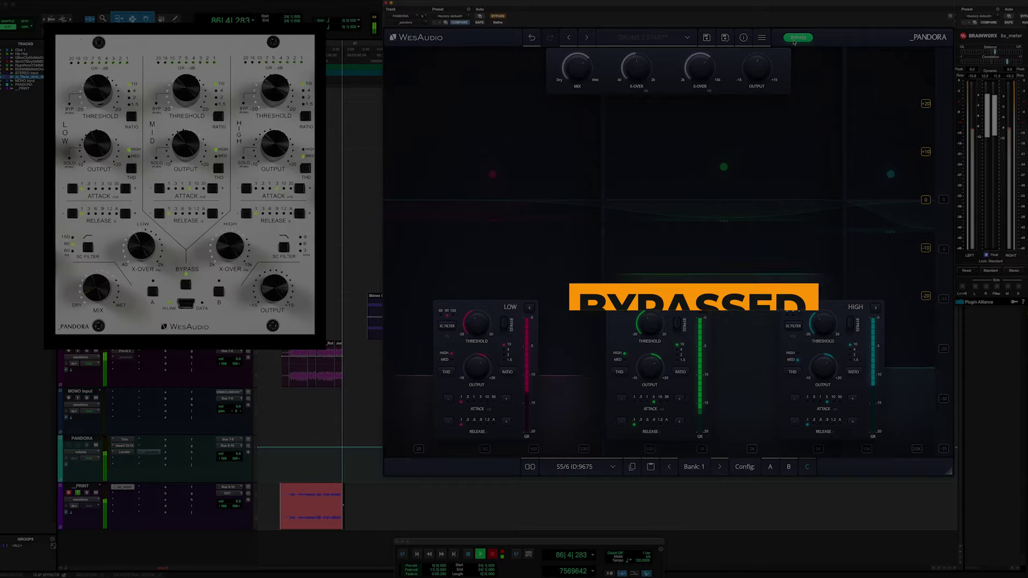
pyautogui.click(794, 41)
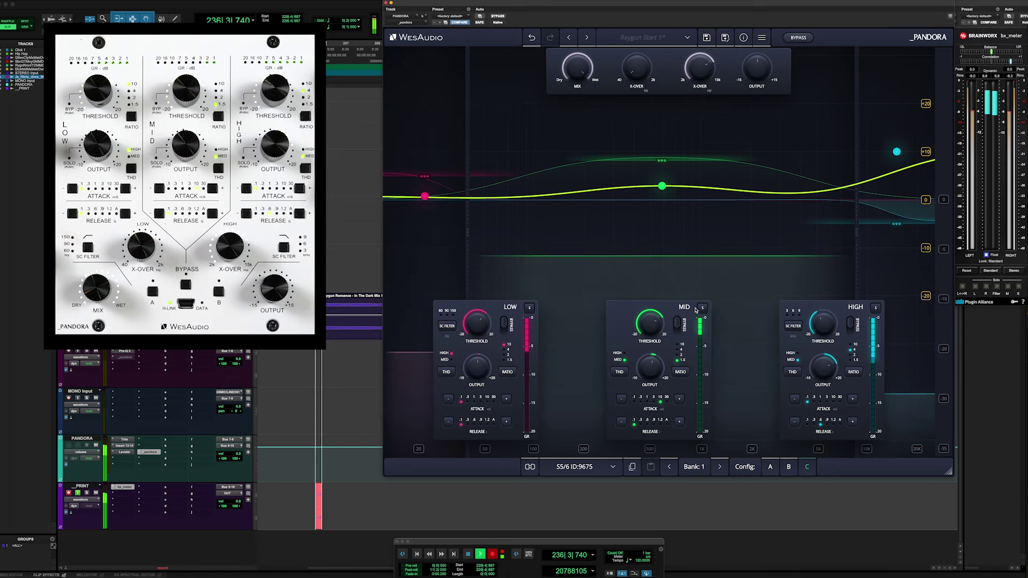
# Audition the soloed mid band against its bypass and lower the mid band's output slightly
pyautogui.click(702, 308)
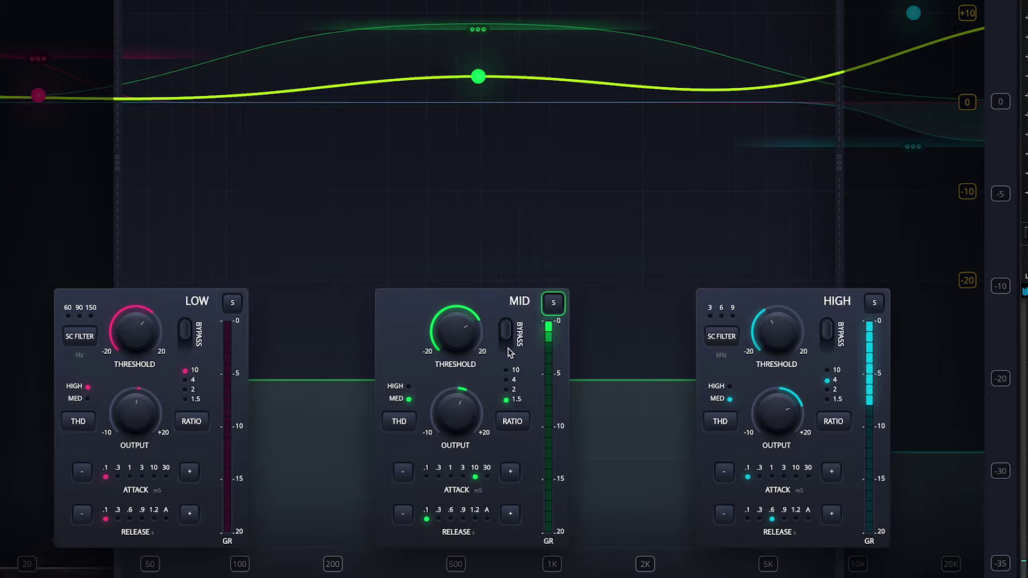
pyautogui.click(677, 324)
pyautogui.click(499, 332)
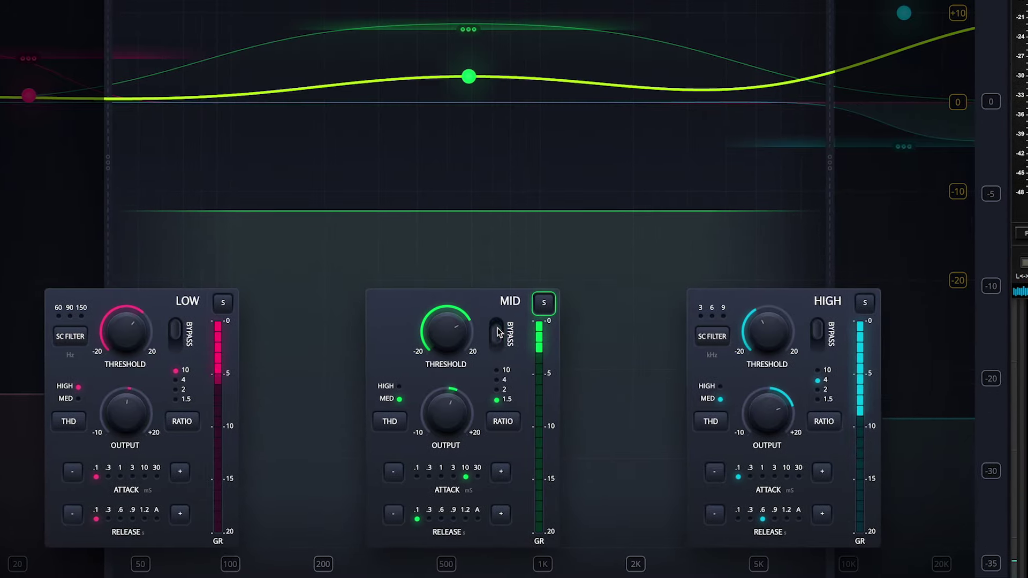
pyautogui.moveTo(450, 420); pyautogui.dragTo(441, 426)
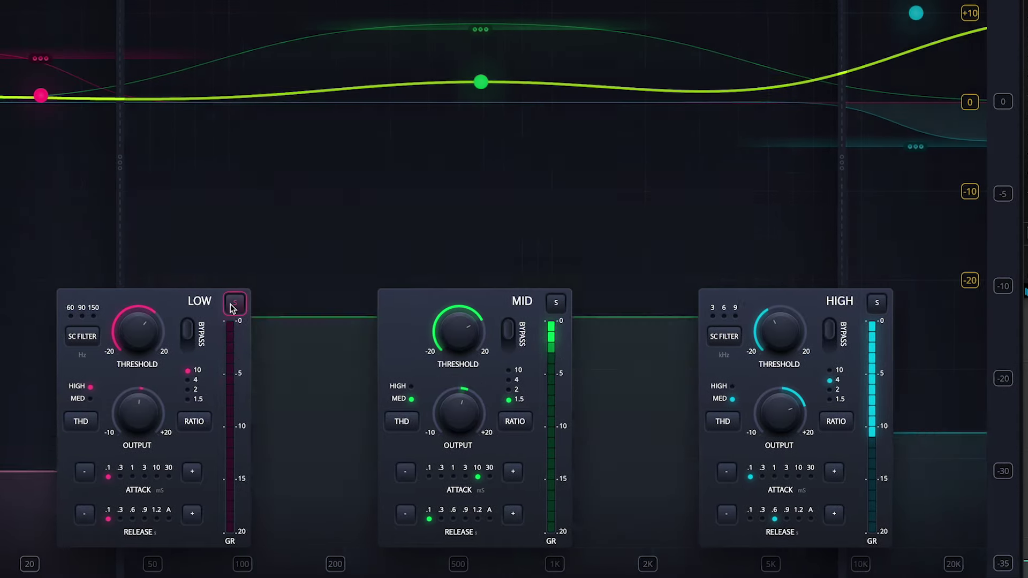
# Audition the soloed low band against its bypass and raise the low band's output slightly
pyautogui.click(185, 332)
pyautogui.click(195, 333)
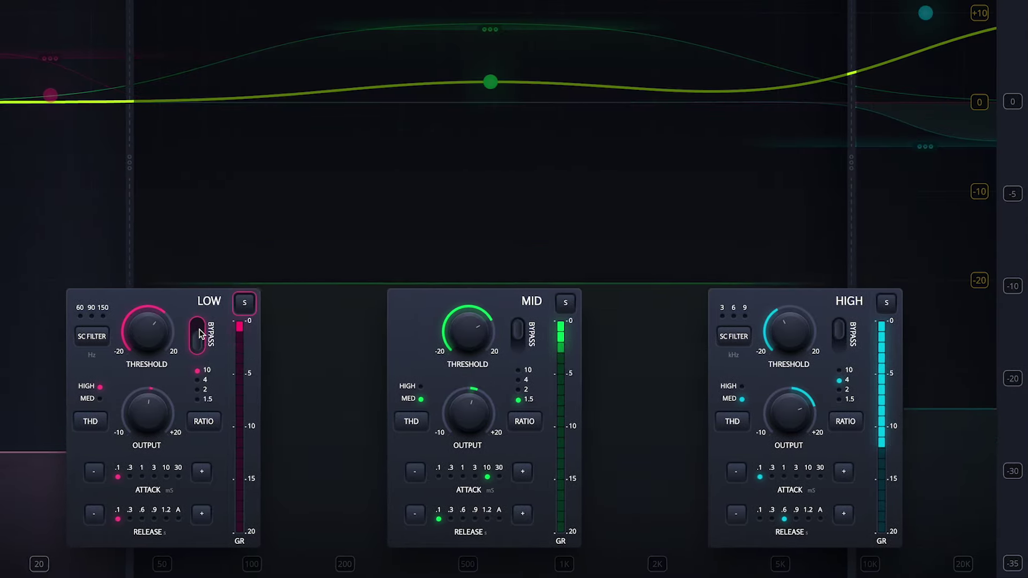
pyautogui.moveTo(153, 406)
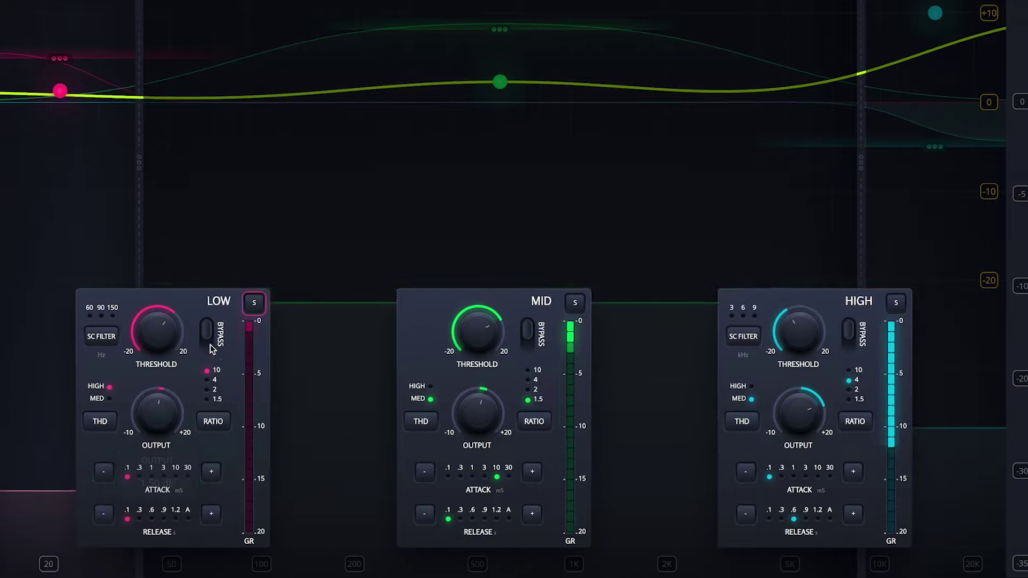
pyautogui.click(206, 336)
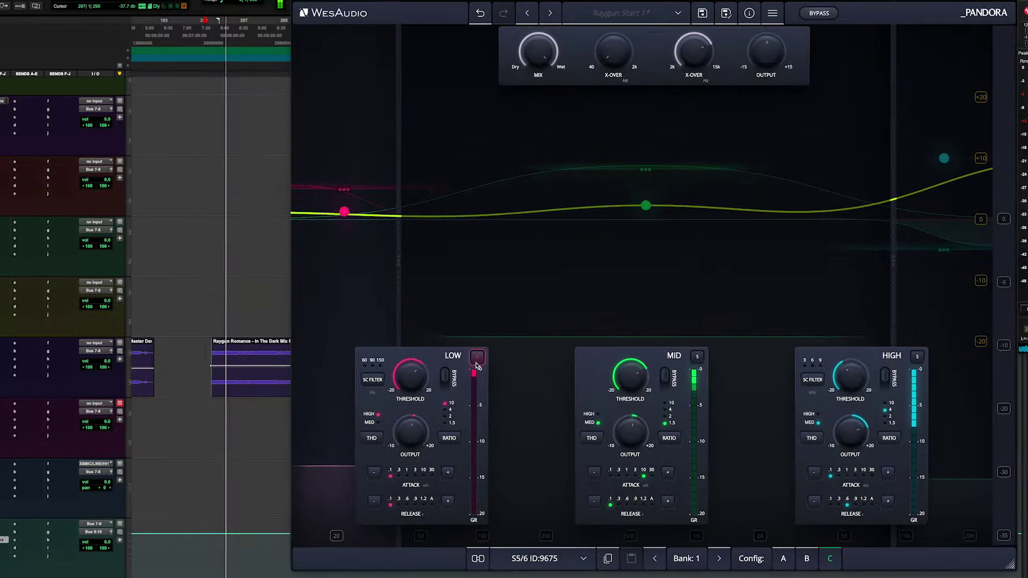
# Compare the full Raygun master with the whole compressor bypassed and active
pyautogui.click(825, 14)
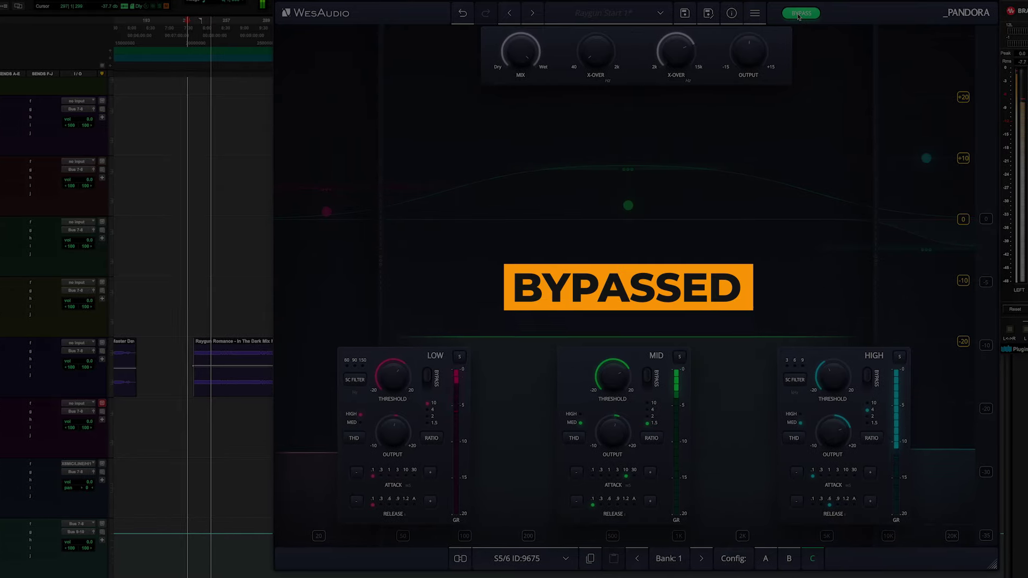
pyautogui.click(784, 16)
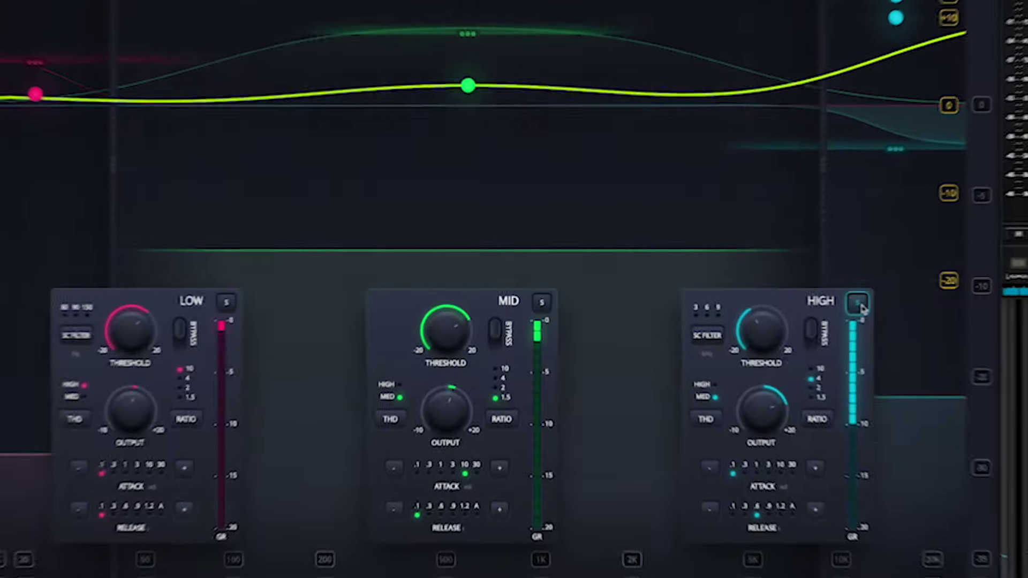
# Audition the high band in solo against its bypass and shift the mid-high crossover slightly lower
pyautogui.click(859, 303)
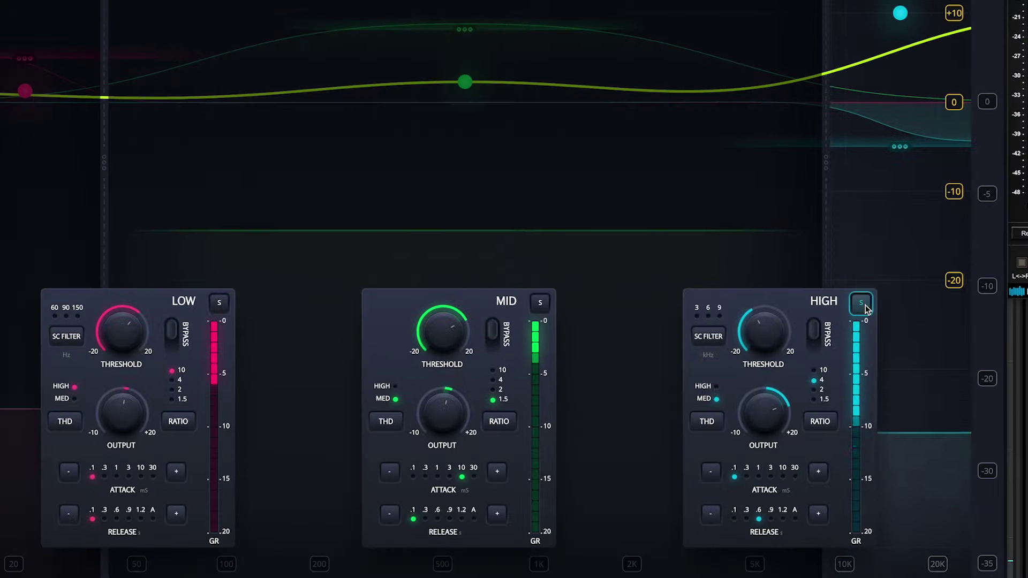
pyautogui.moveTo(772, 175); pyautogui.dragTo(820, 177)
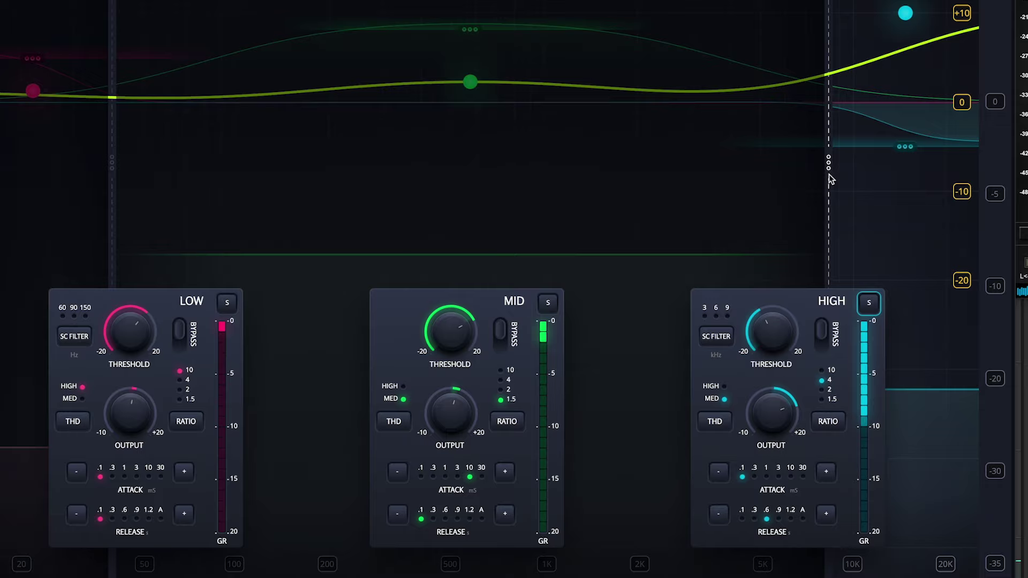
pyautogui.click(825, 329)
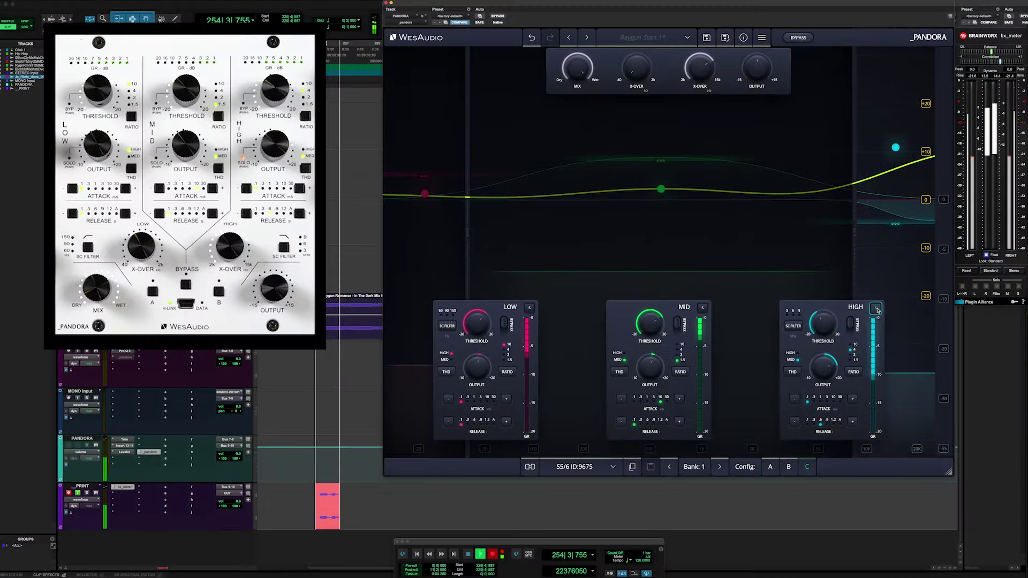
pyautogui.click(876, 309)
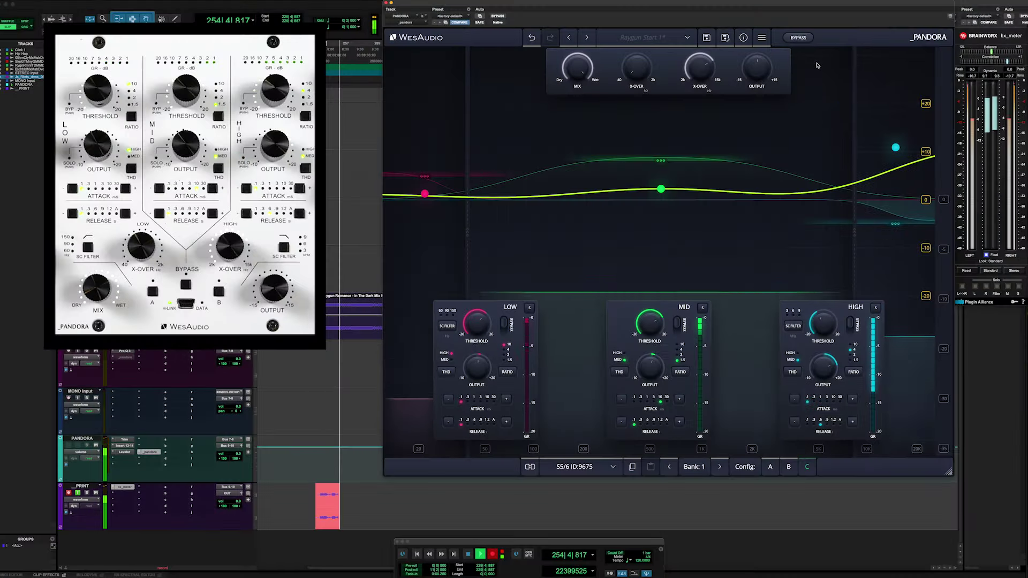
# Compare the master tracks with the whole compressor bypassed and active, including the Colors START preset
pyautogui.click(802, 38)
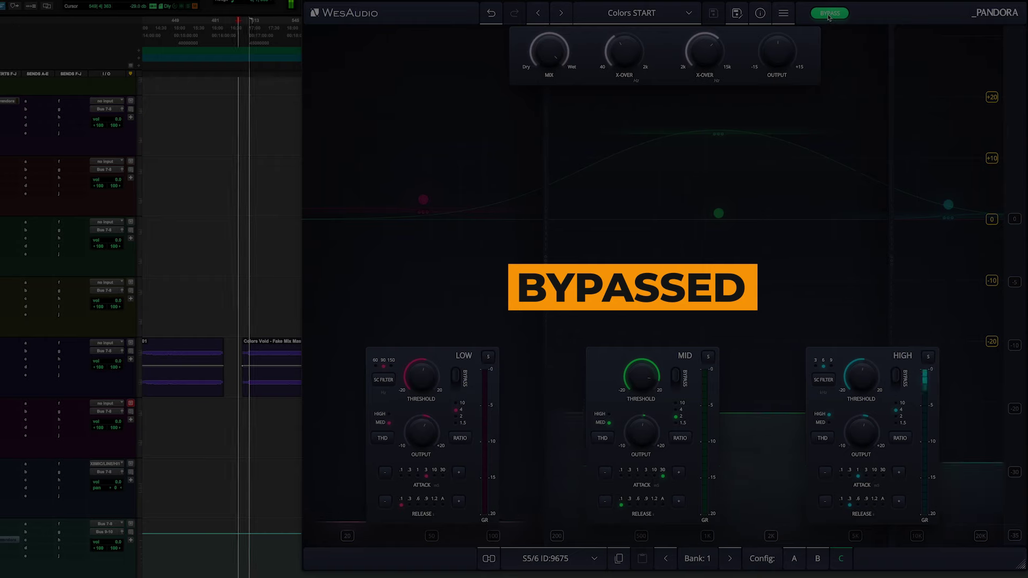
pyautogui.click(826, 15)
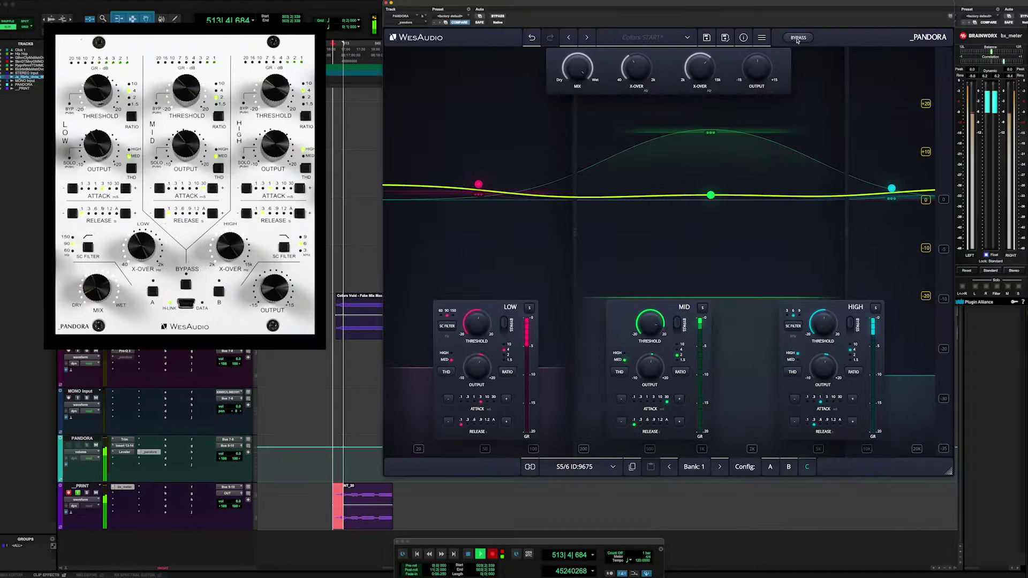
pyautogui.click(797, 38)
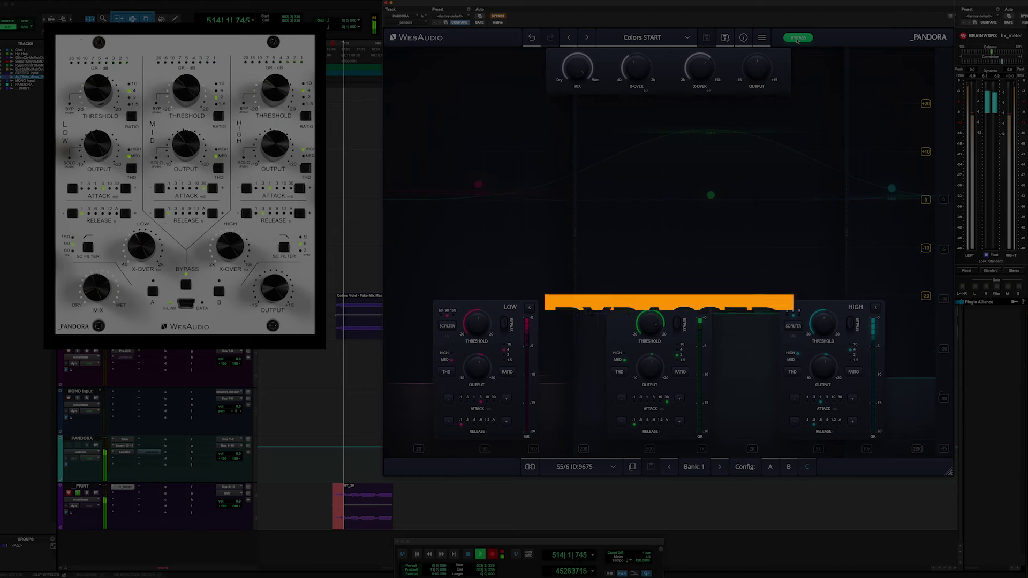
pyautogui.click(798, 38)
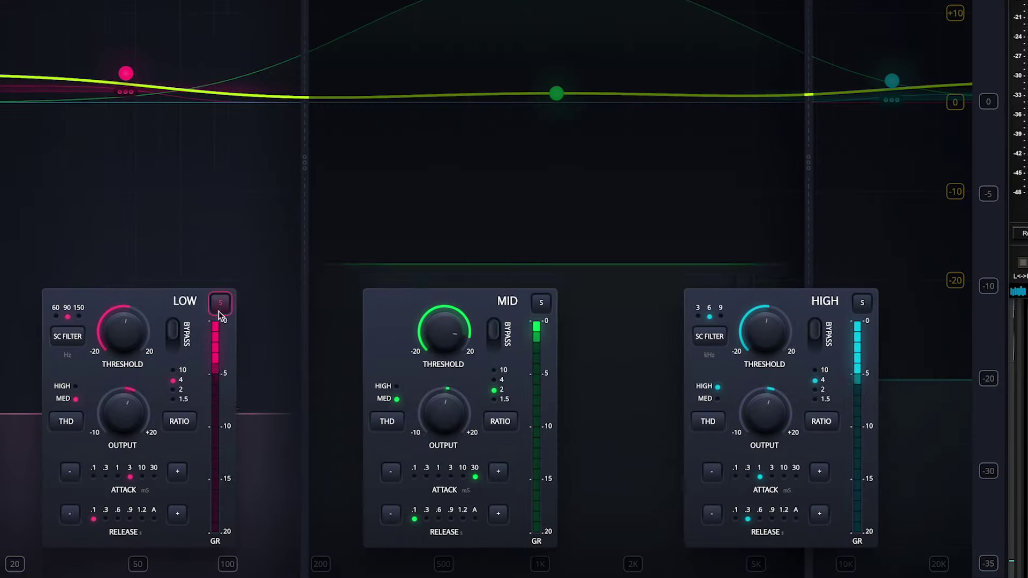
# Raise the low-mid crossover frequency and set the low band's output to 4 dB while auditioning that band in solo
pyautogui.click(179, 338)
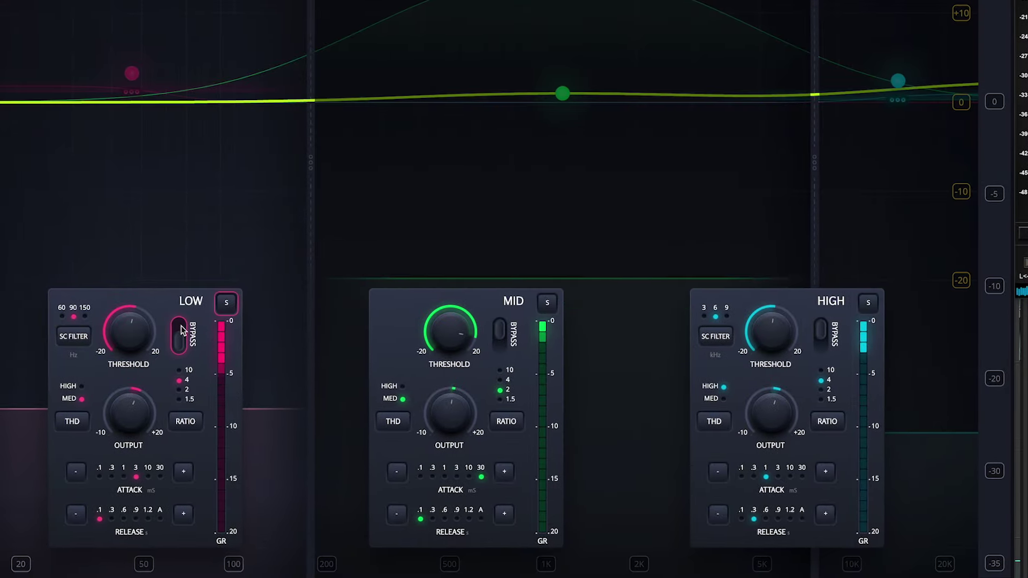
pyautogui.click(182, 328)
pyautogui.moveTo(319, 186); pyautogui.dragTo(416, 188)
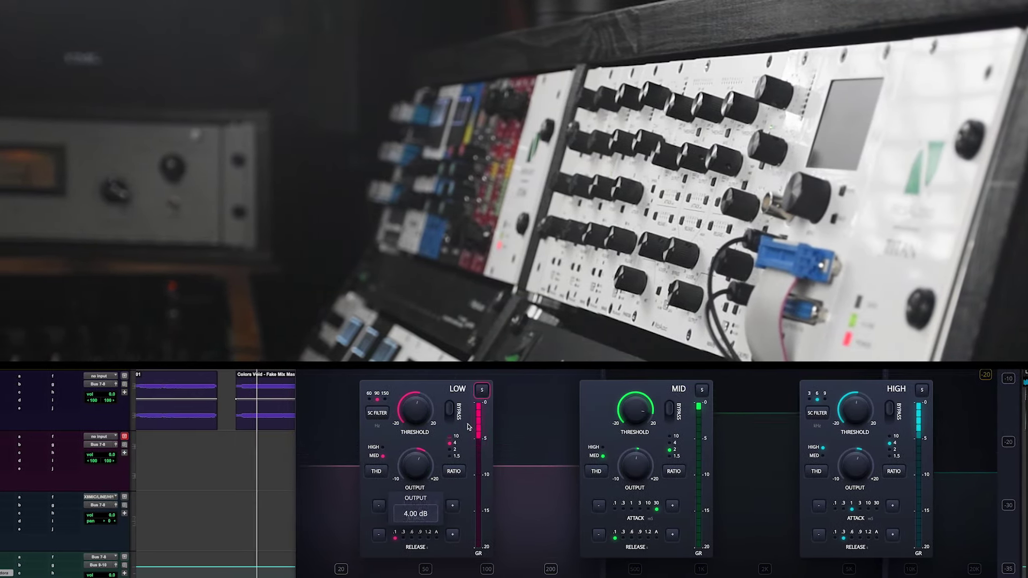
# Solo the high band and raise its output to about 3.5 dB
pyautogui.moveTo(642, 412)
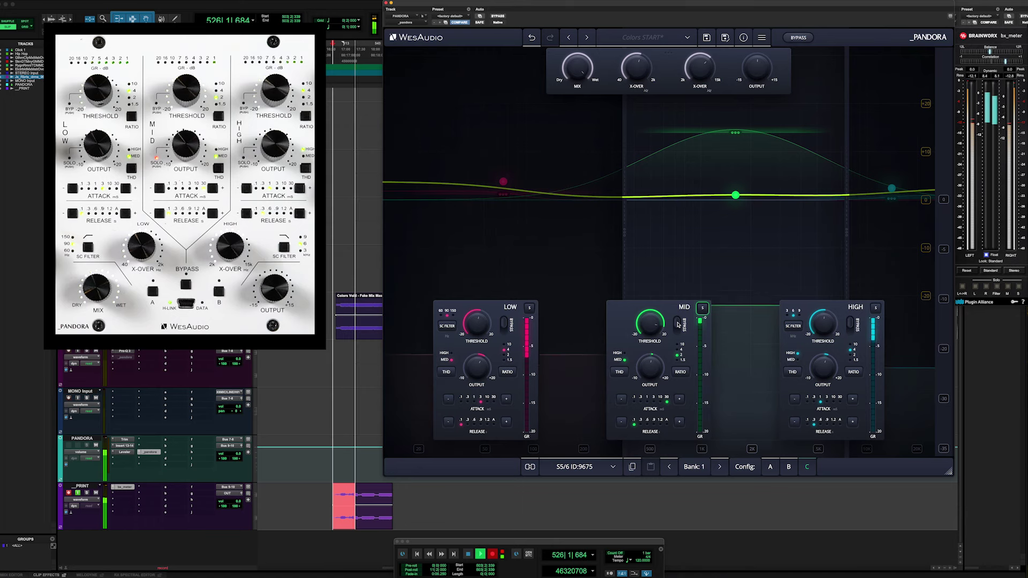
pyautogui.click(876, 309)
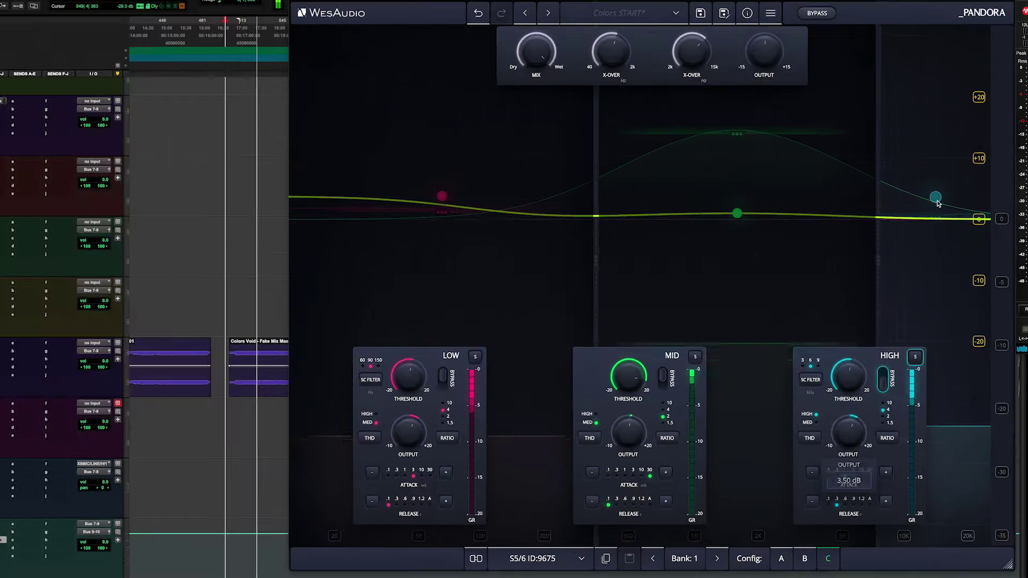
pyautogui.moveTo(892, 184); pyautogui.dragTo(928, 200)
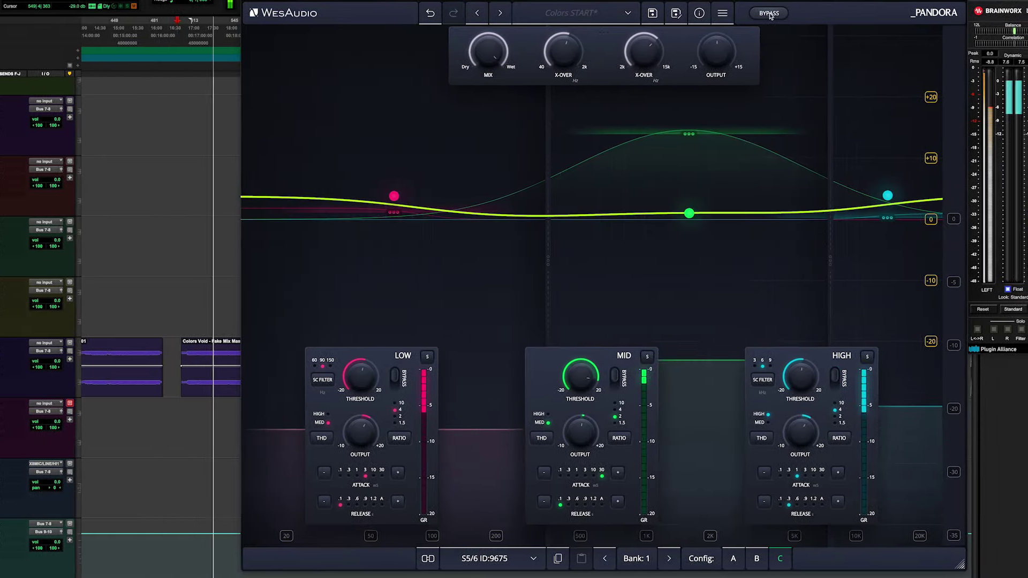
# Compare the master with the whole compressor bypassed and active after the recent Colors START adjustments
pyautogui.click(769, 14)
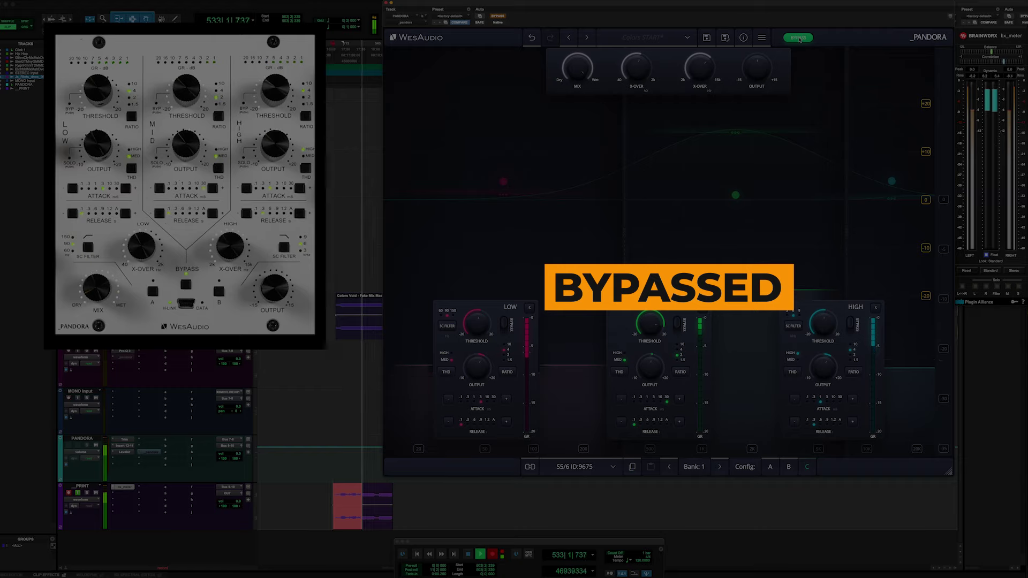
pyautogui.click(799, 38)
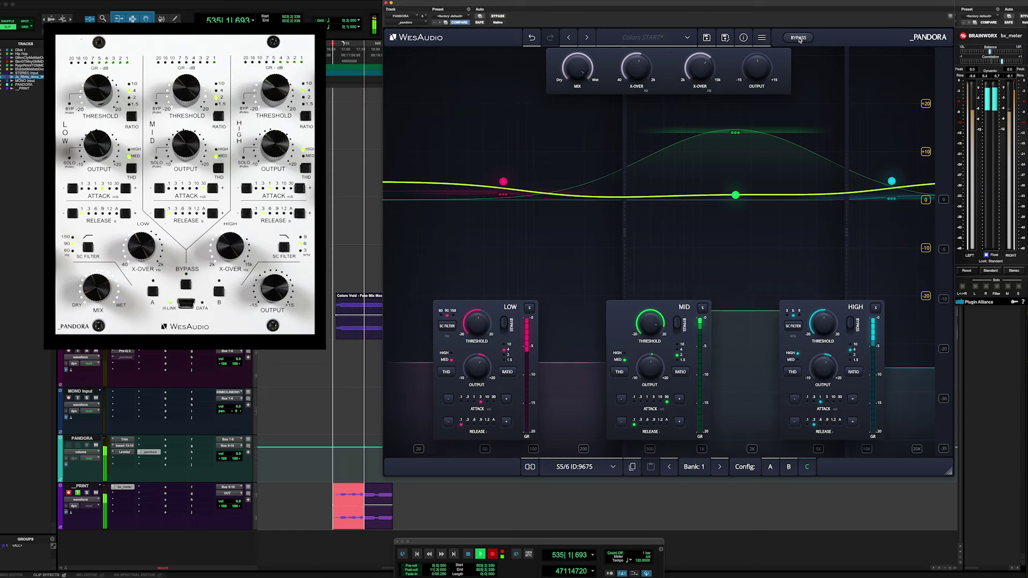
pyautogui.click(799, 38)
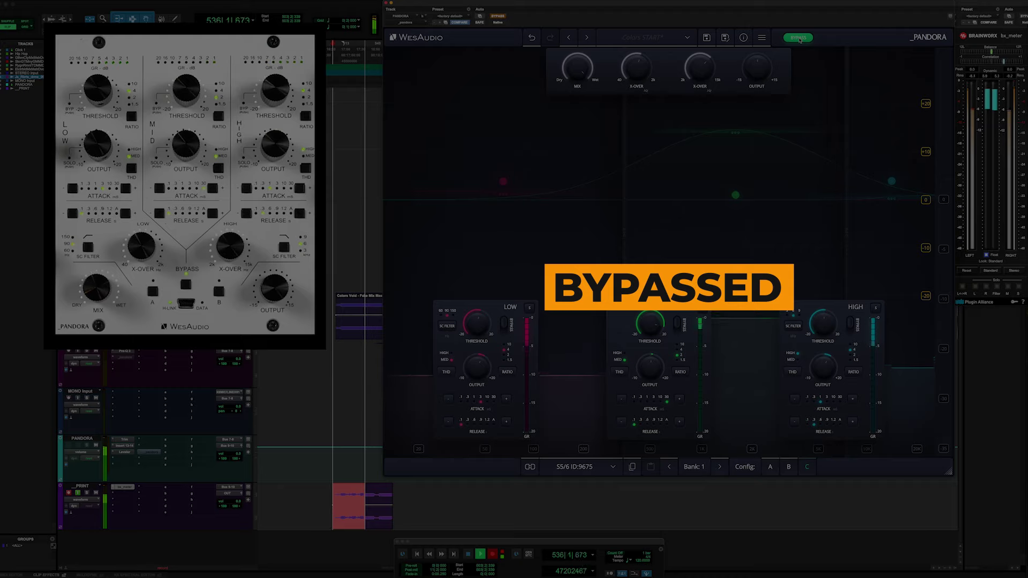
pyautogui.click(799, 38)
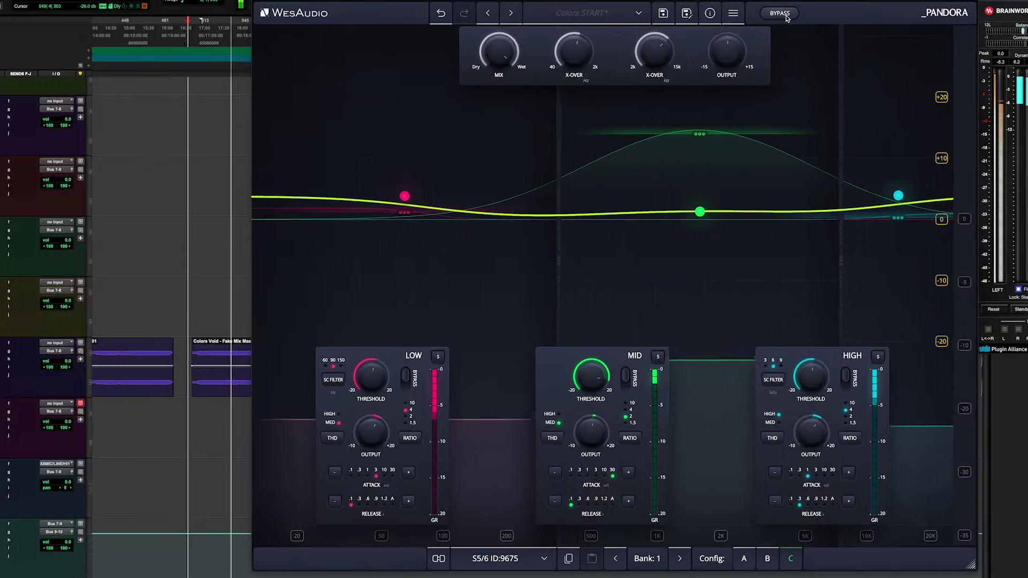
pyautogui.click(800, 38)
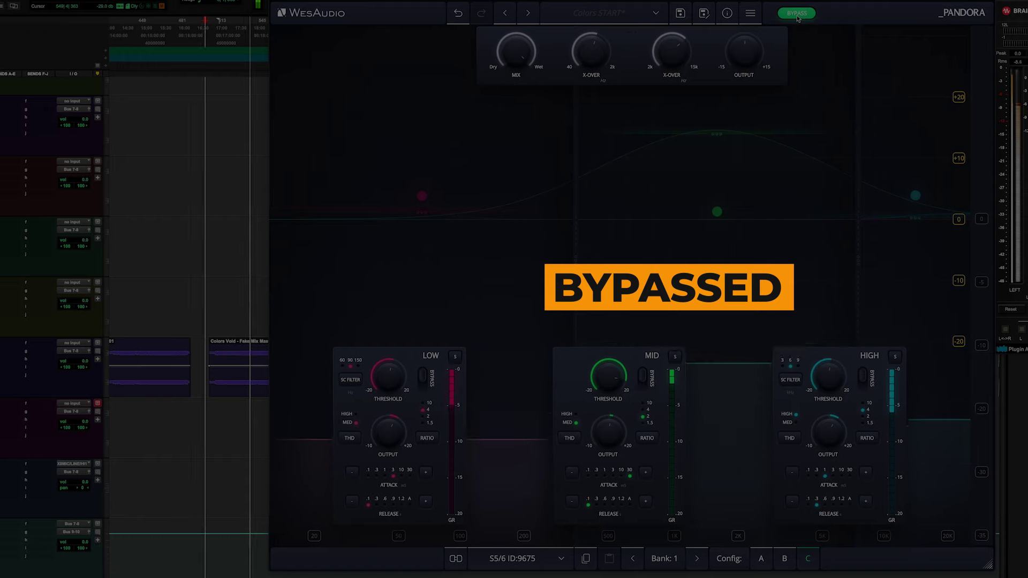
pyautogui.click(779, 18)
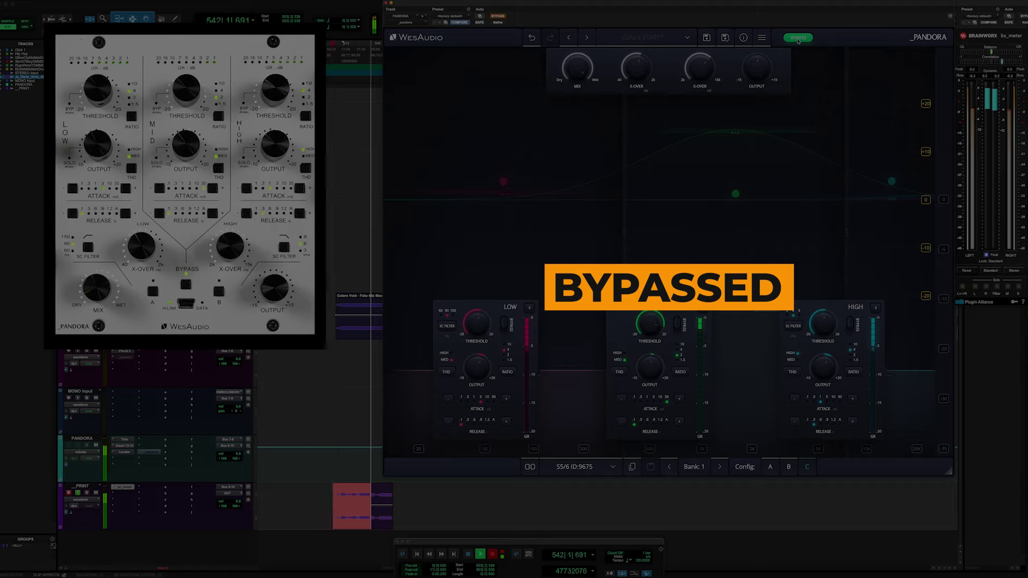
pyautogui.click(798, 38)
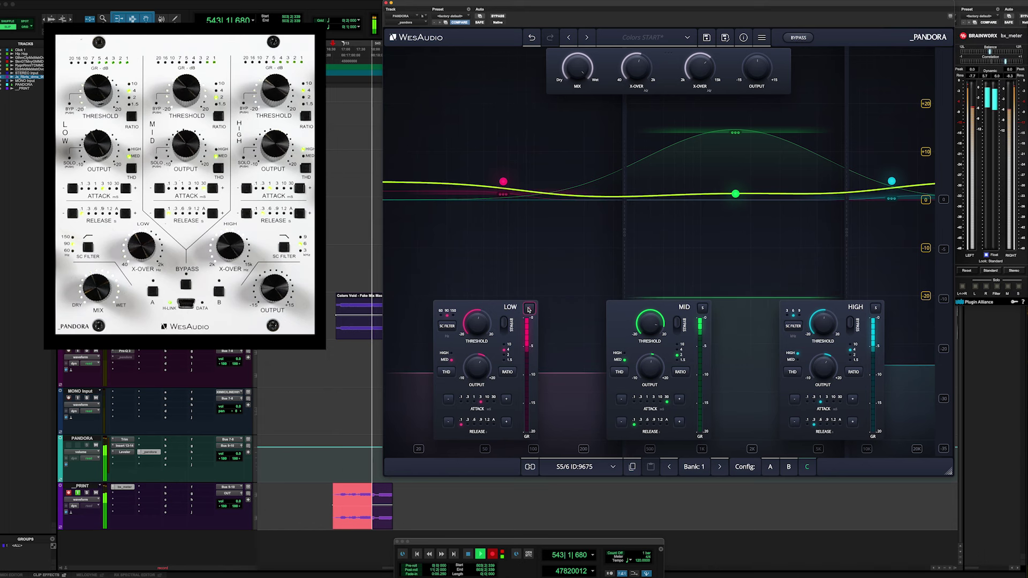
# Solo the low band, lower the low-mid crossover to 40 Hz, and set the band's THD to High with its sidechain filter off
pyautogui.click(529, 309)
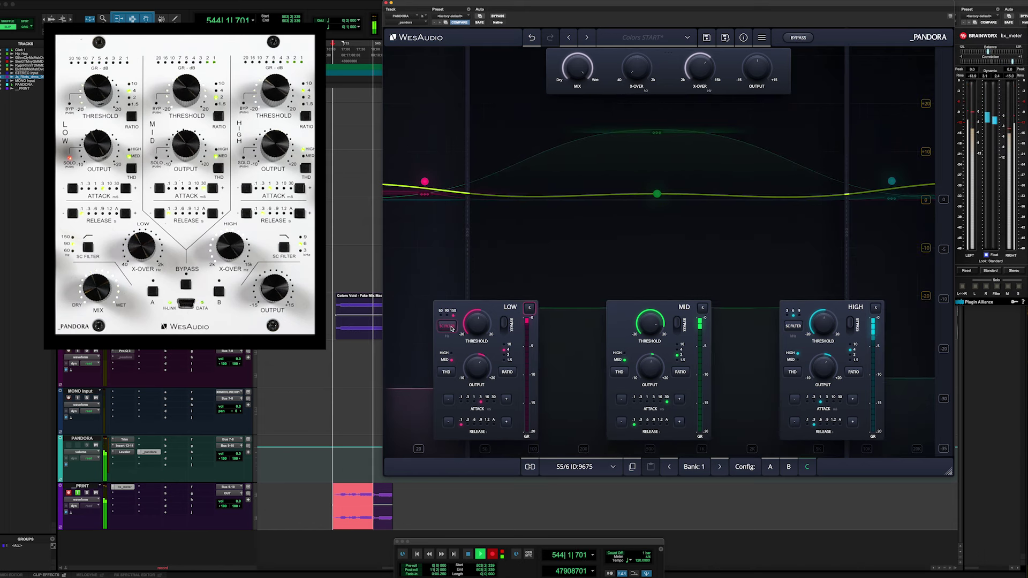
pyautogui.moveTo(427, 184); pyautogui.dragTo(425, 174)
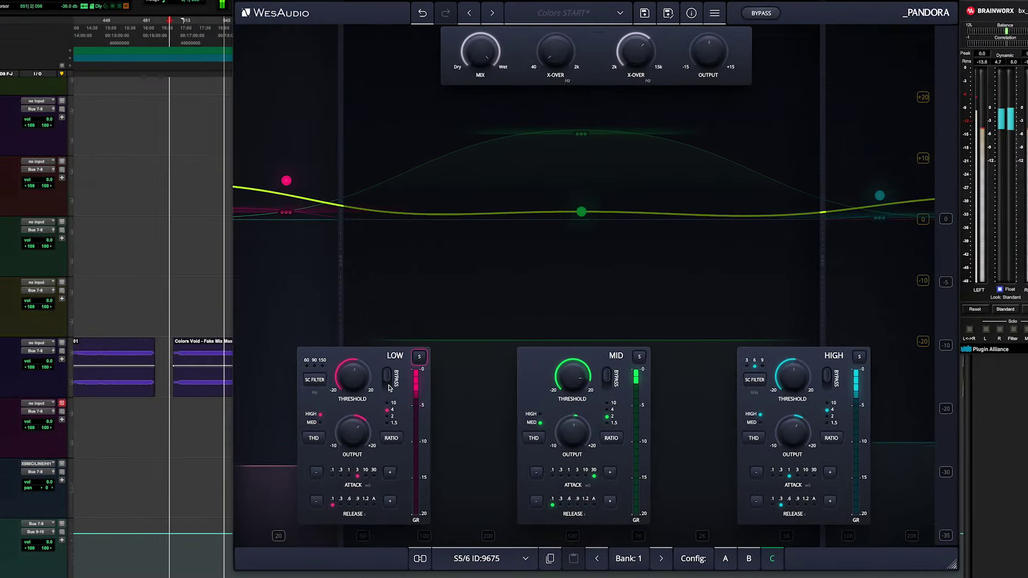
# Compare the soloed low band with its bypass and bring its output down to about 3 dB
pyautogui.click(505, 324)
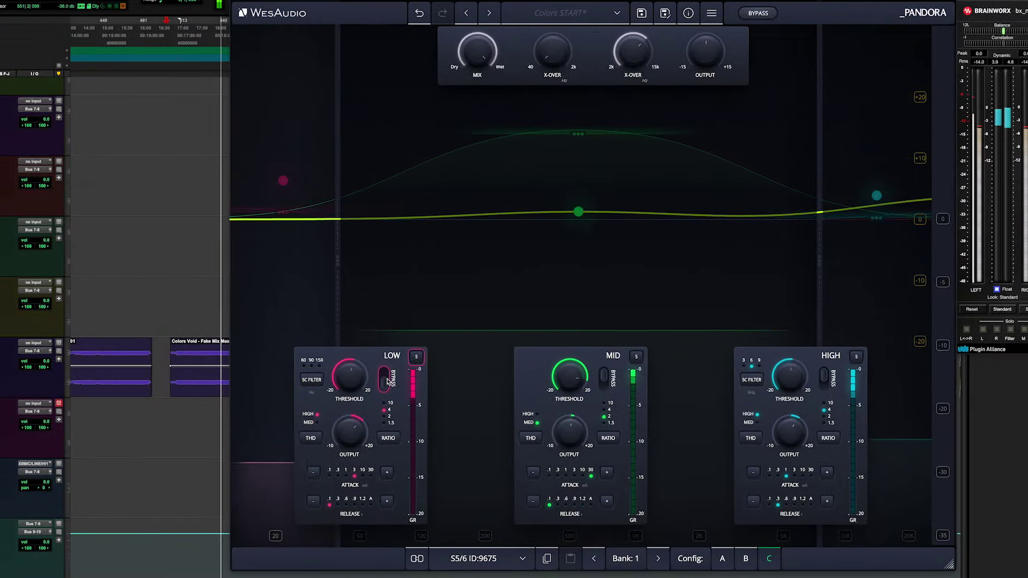
pyautogui.click(389, 381)
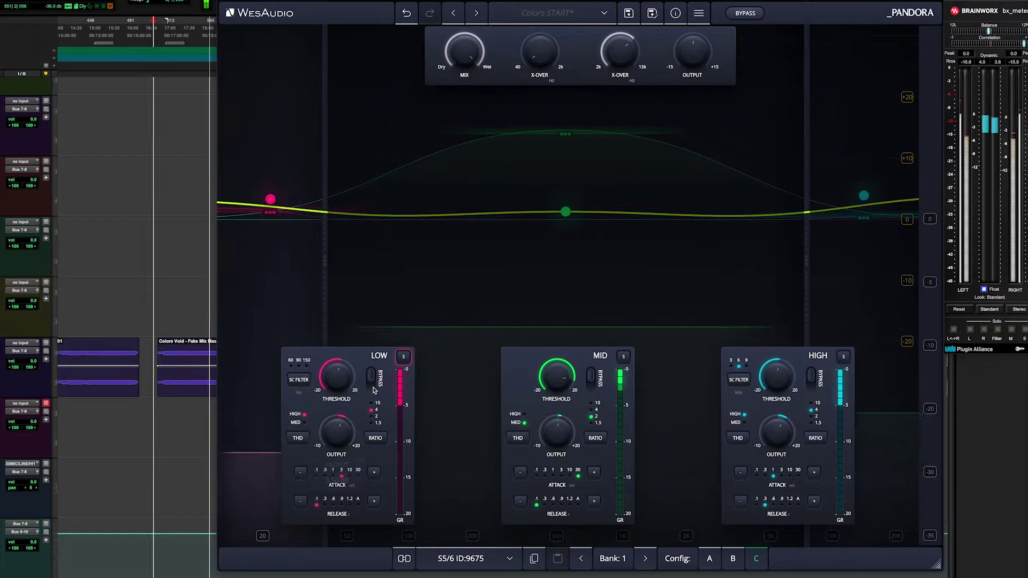
pyautogui.click(372, 379)
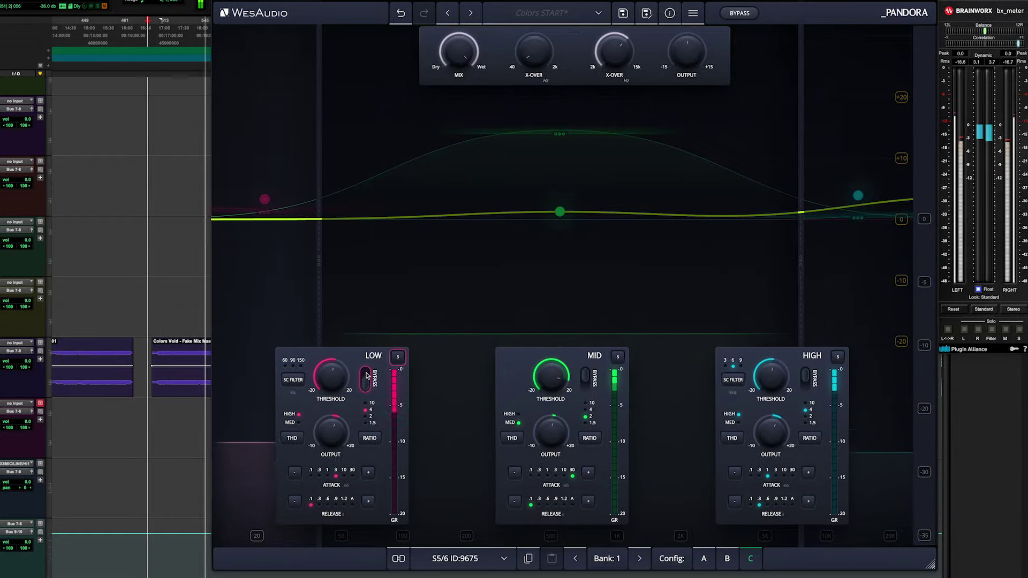
pyautogui.click(366, 376)
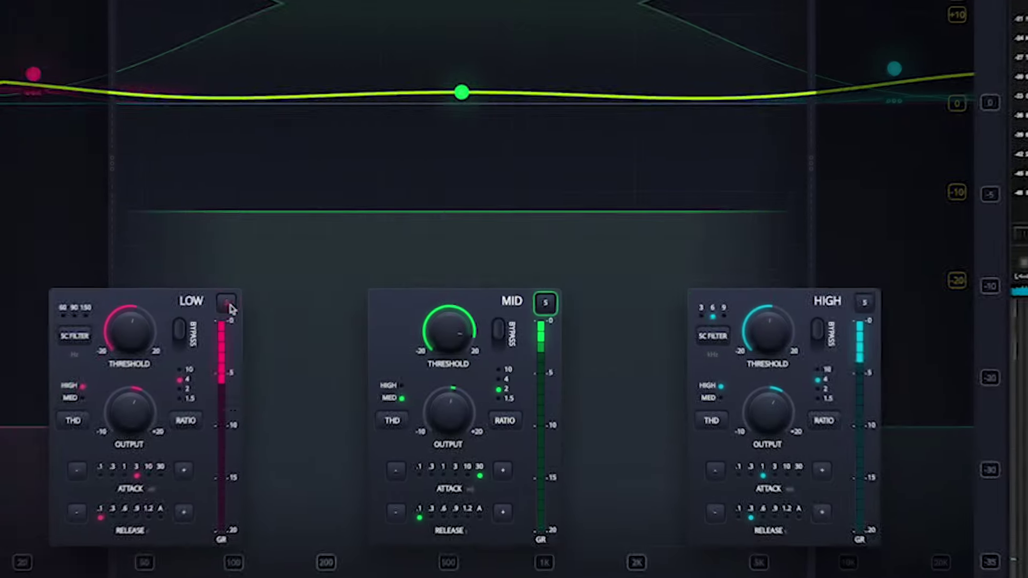
# Audition the mid band in solo against its bypass, lowering its threshold slightly and setting its output to 1.5 dB
pyautogui.moveTo(454, 338); pyautogui.dragTo(467, 334)
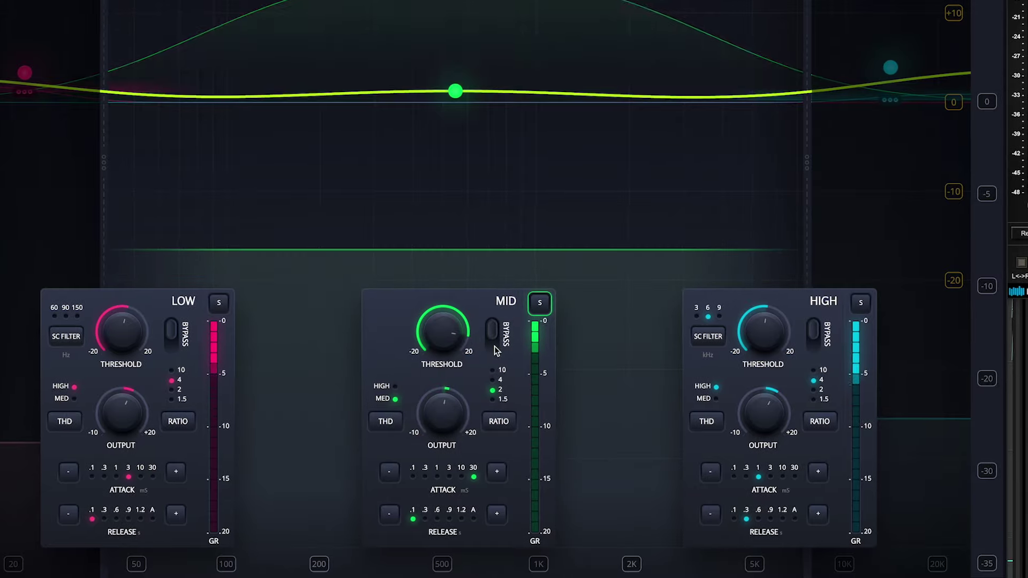
pyautogui.click(453, 98)
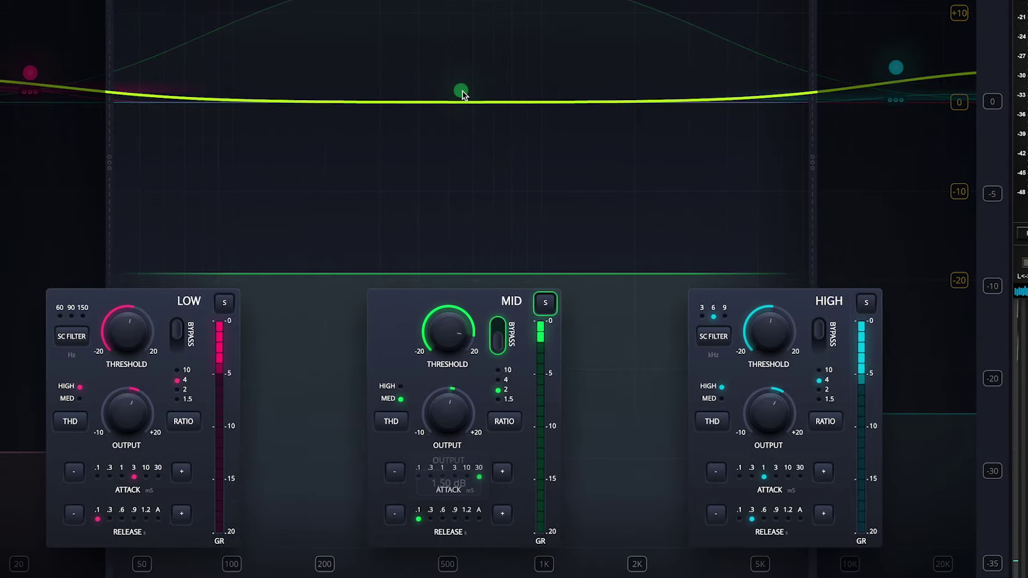
pyautogui.click(461, 90)
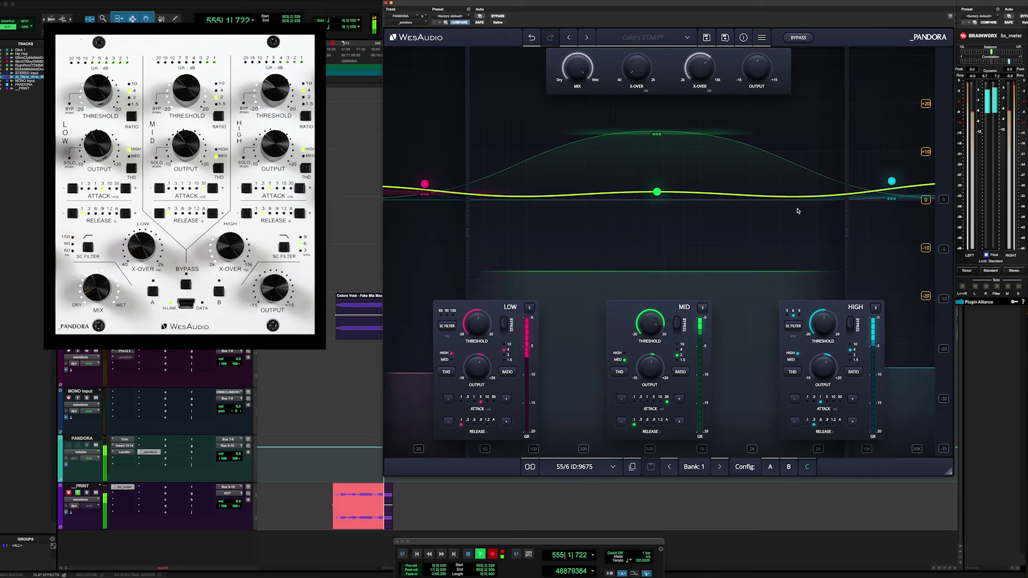
# Compare the full master repeatedly with the compressor bypassed and active using the retuned low and mid bands
pyautogui.click(798, 38)
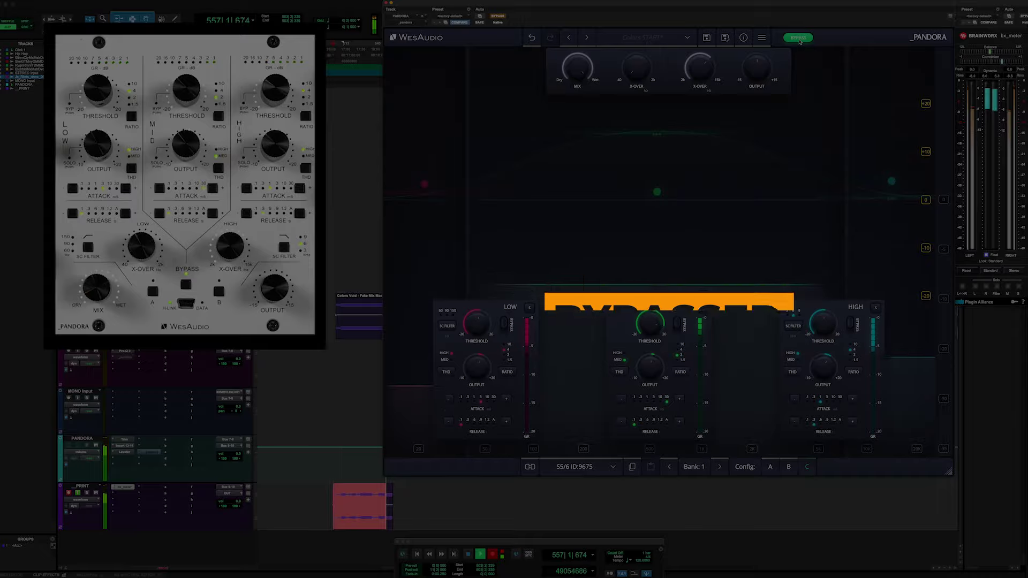
pyautogui.click(798, 38)
pyautogui.click(799, 38)
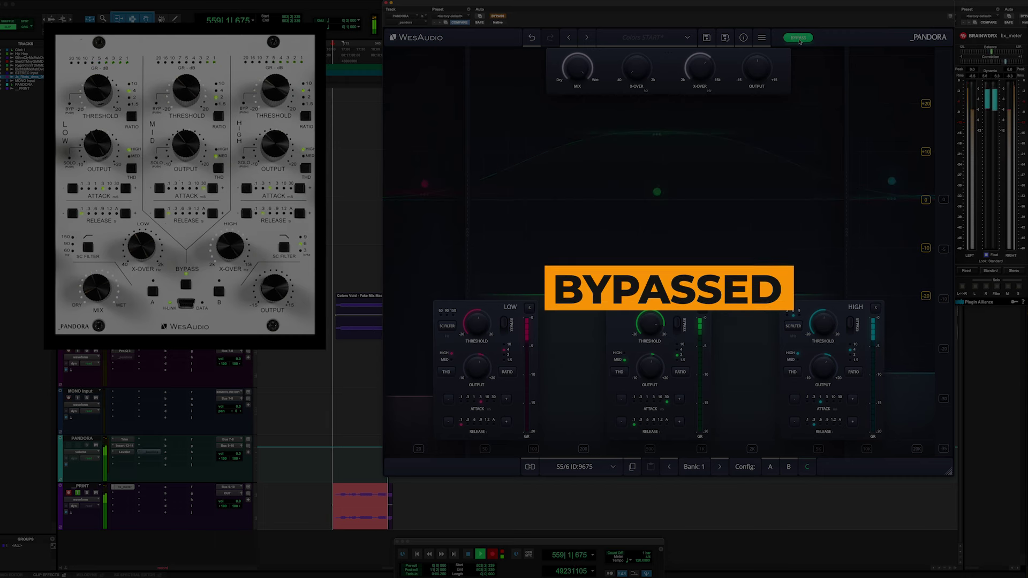
pyautogui.click(798, 38)
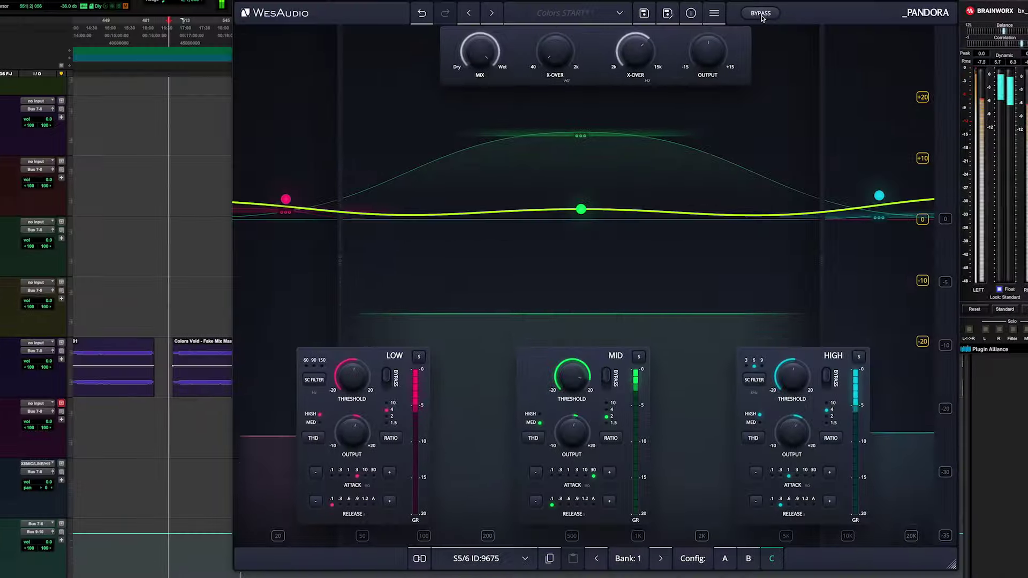
pyautogui.click(798, 38)
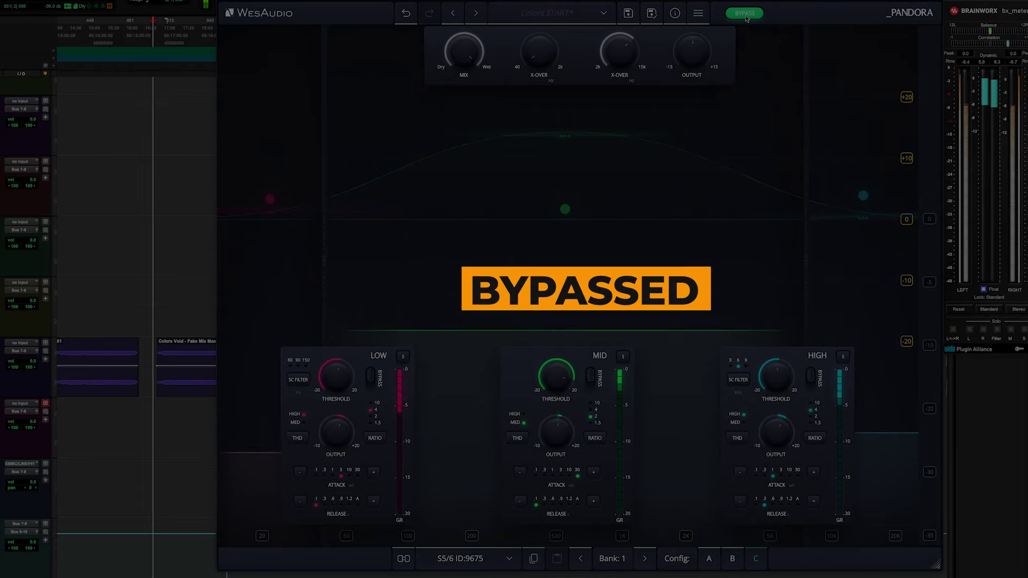
pyautogui.click(755, 16)
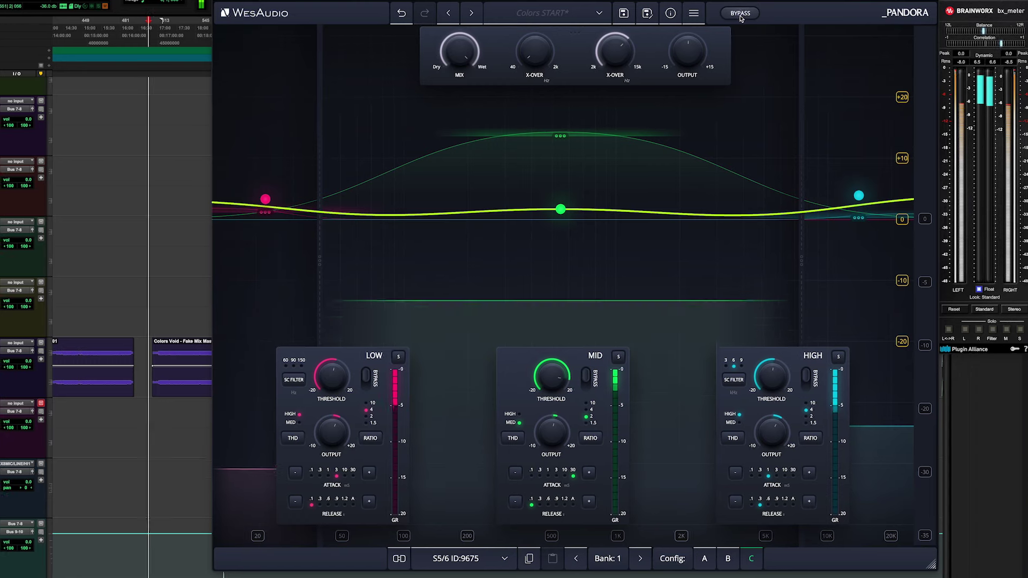
pyautogui.click(744, 15)
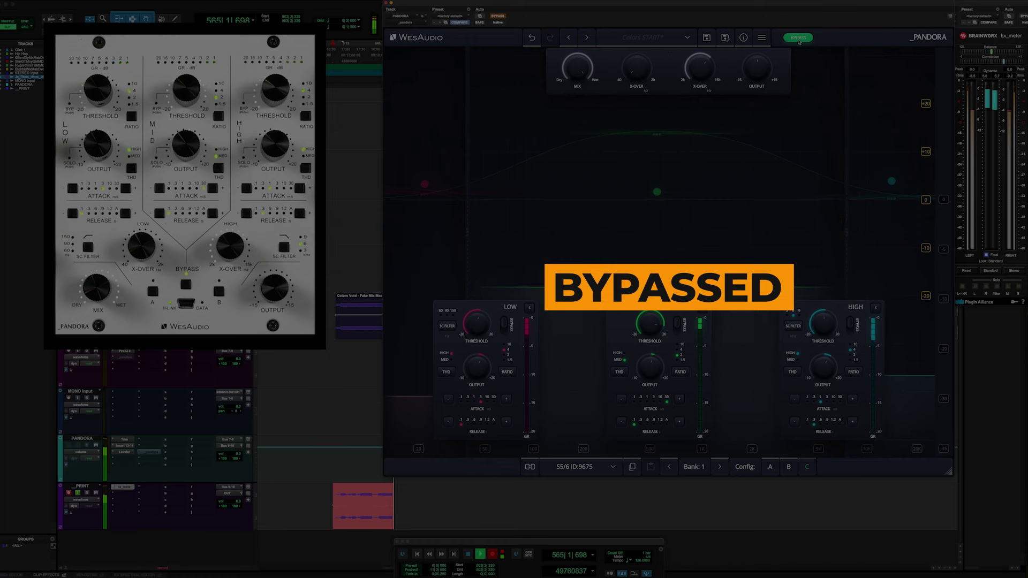
pyautogui.click(798, 39)
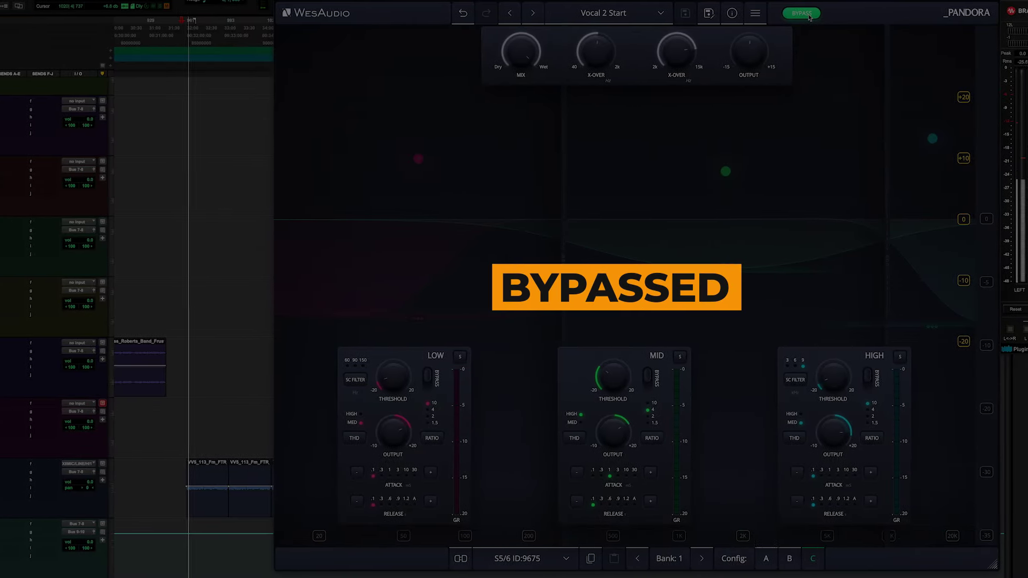
# Compare the vocal with the whole compressor bypassed and active using the Vocal 2 Start preset
pyautogui.click(816, 15)
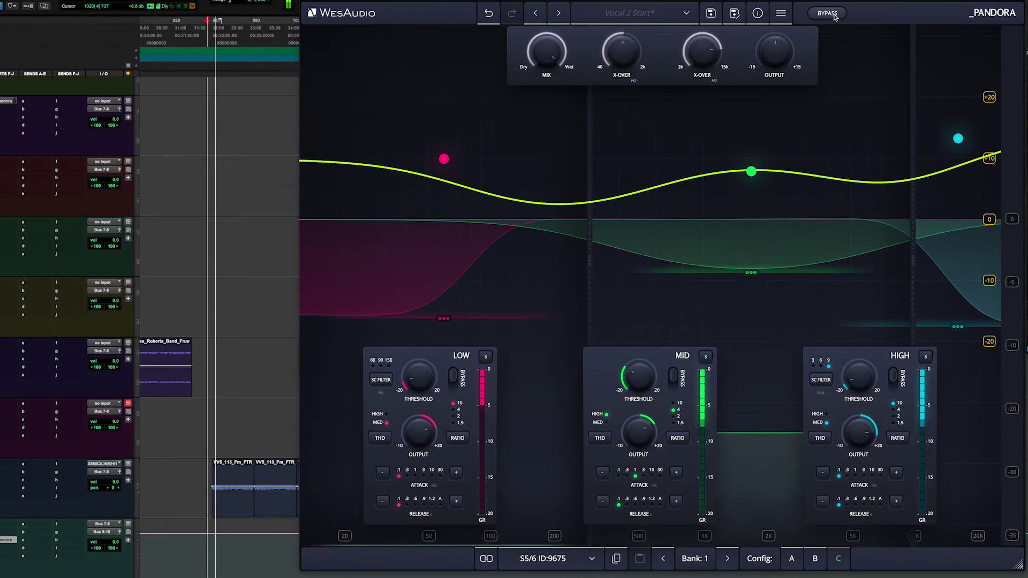
pyautogui.click(828, 16)
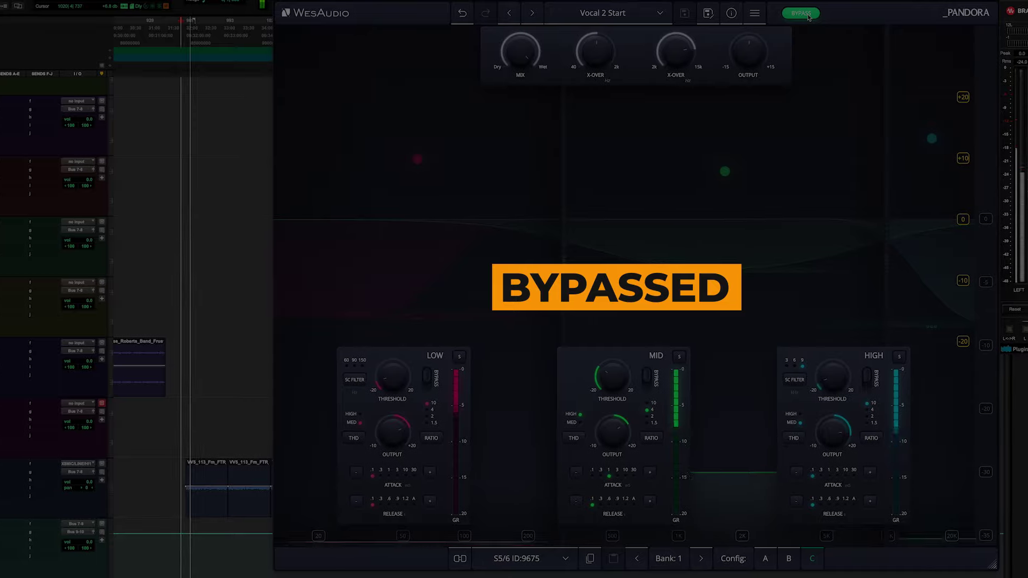
pyautogui.click(802, 16)
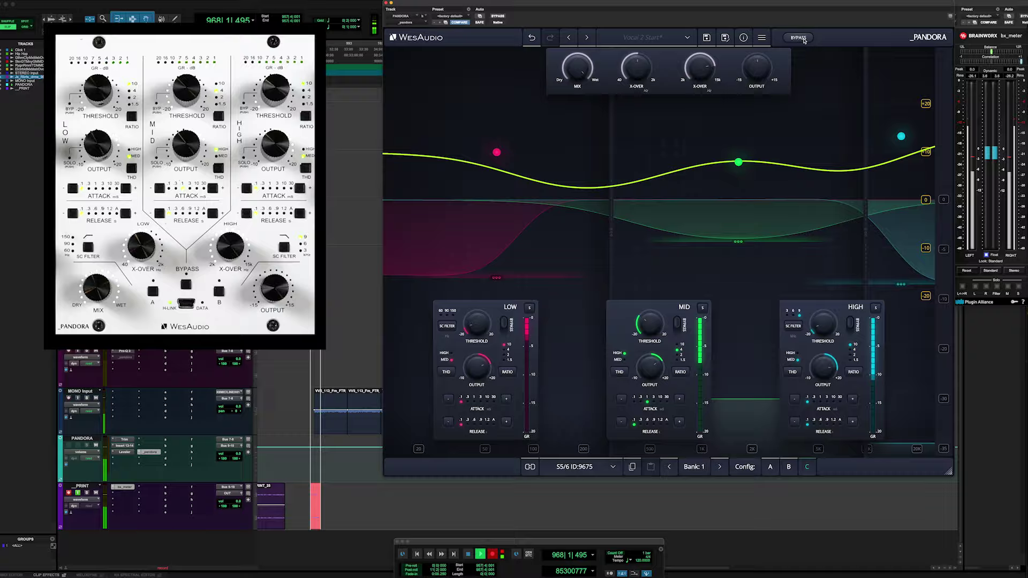
pyautogui.click(803, 38)
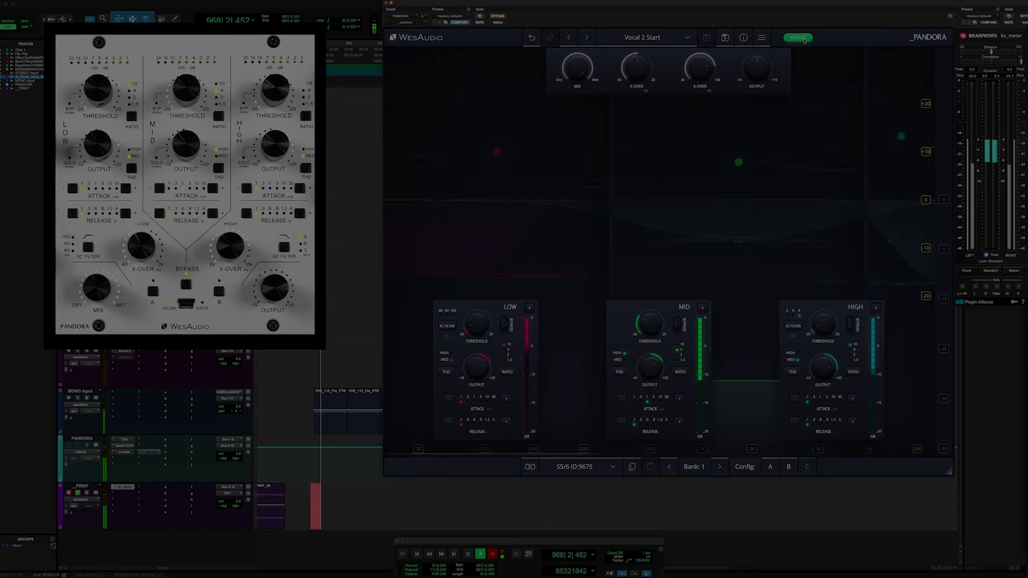
pyautogui.click(802, 39)
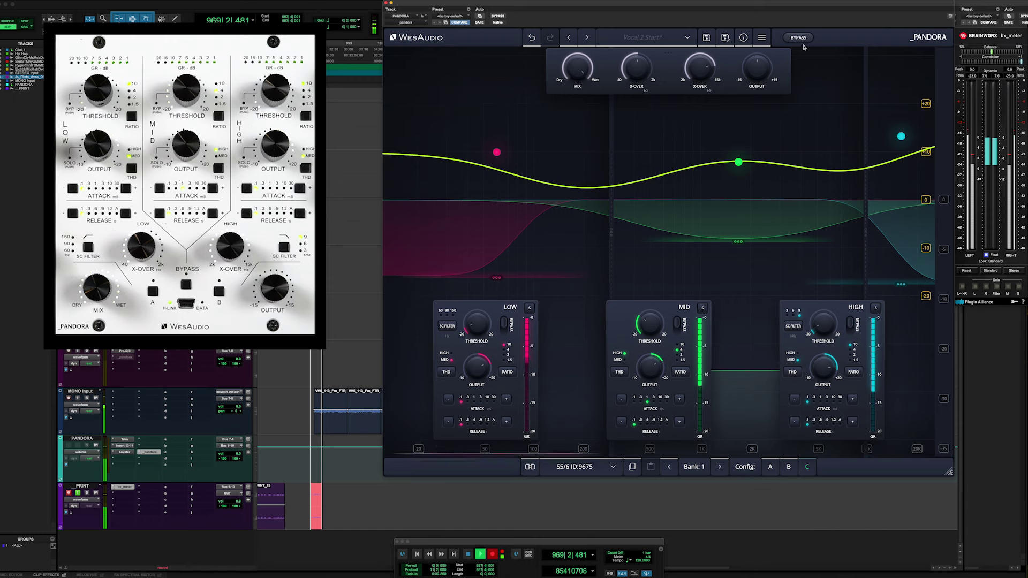
# Audition the vocal's mid band in solo with its compression active and bypassed, and end the solo
pyautogui.click(703, 309)
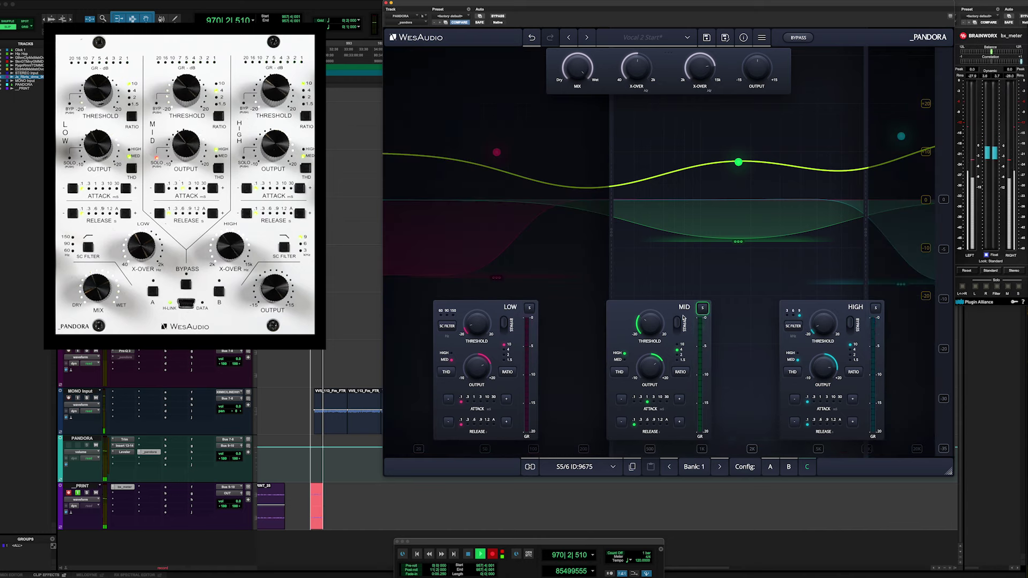
pyautogui.click(678, 324)
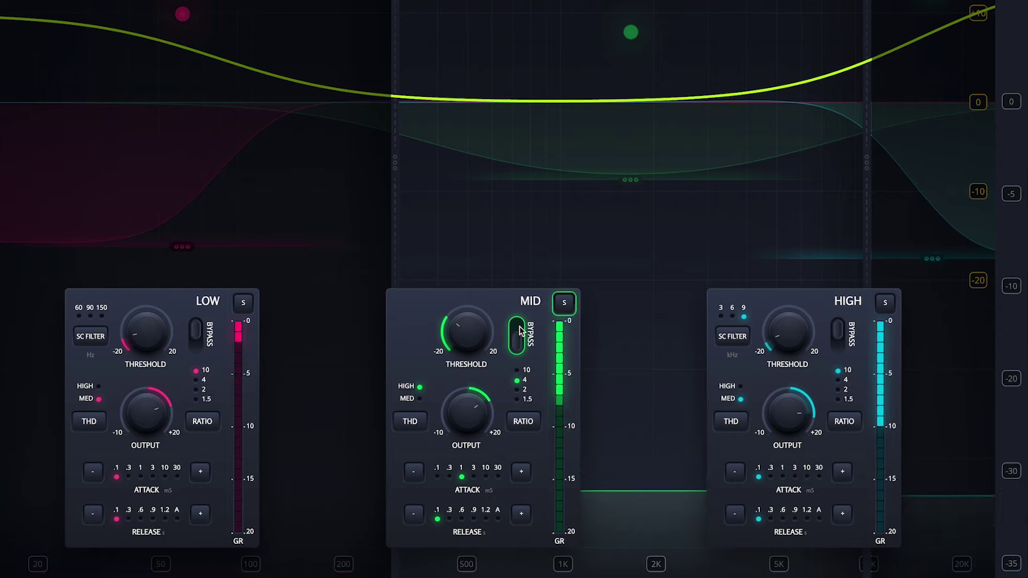
pyautogui.click(681, 323)
pyautogui.click(703, 308)
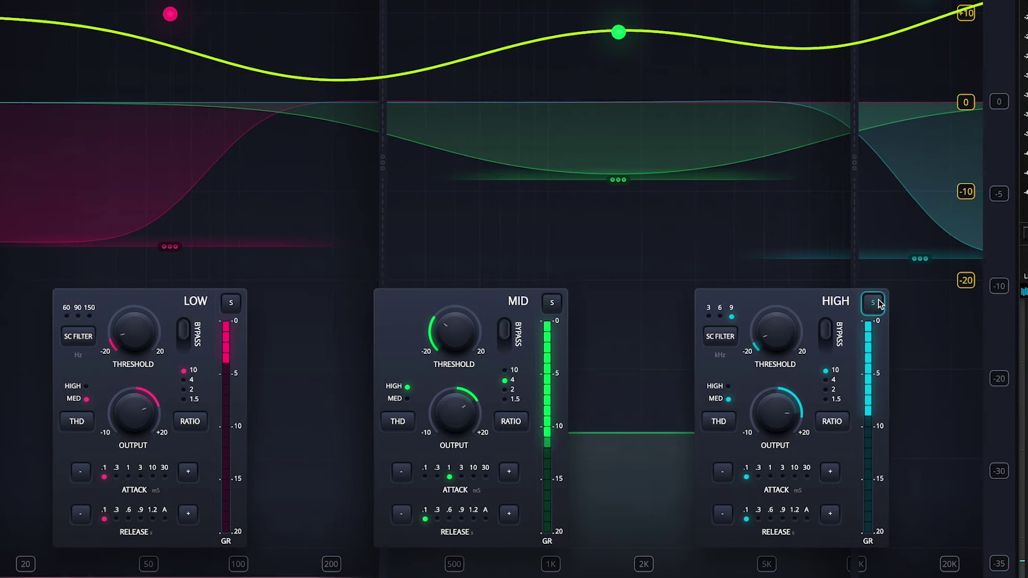
# Solo the vocal's high band, compare it with its bypass, and raise its output slightly
pyautogui.click(874, 303)
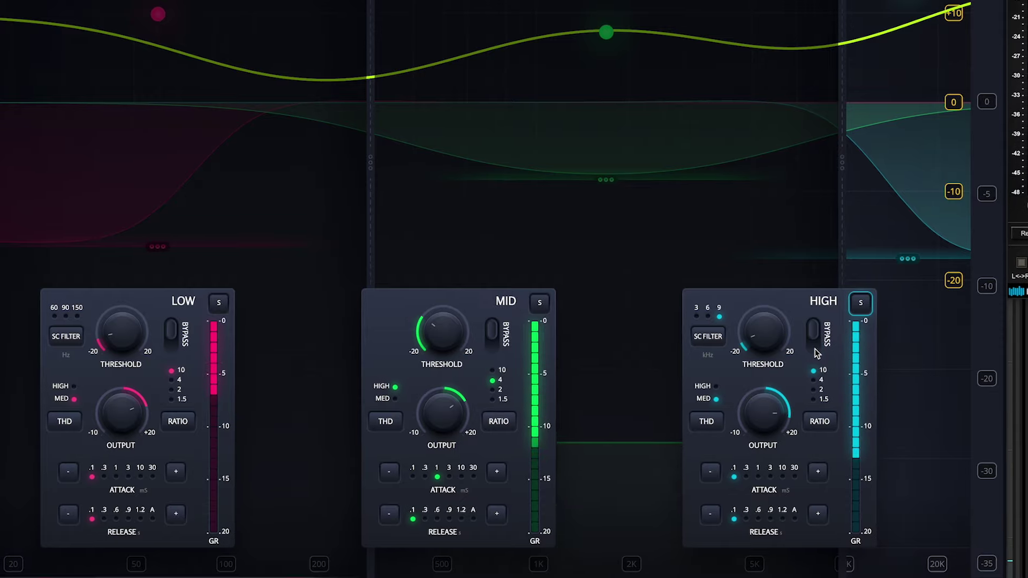
pyautogui.click(817, 330)
pyautogui.scroll(2, 766, 413)
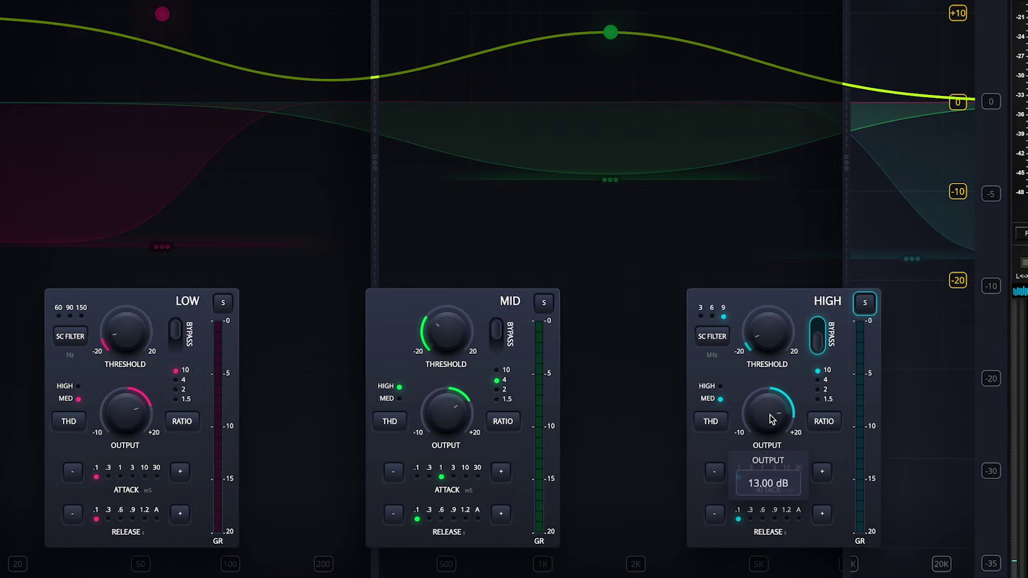
pyautogui.click(829, 329)
pyautogui.moveTo(776, 412)
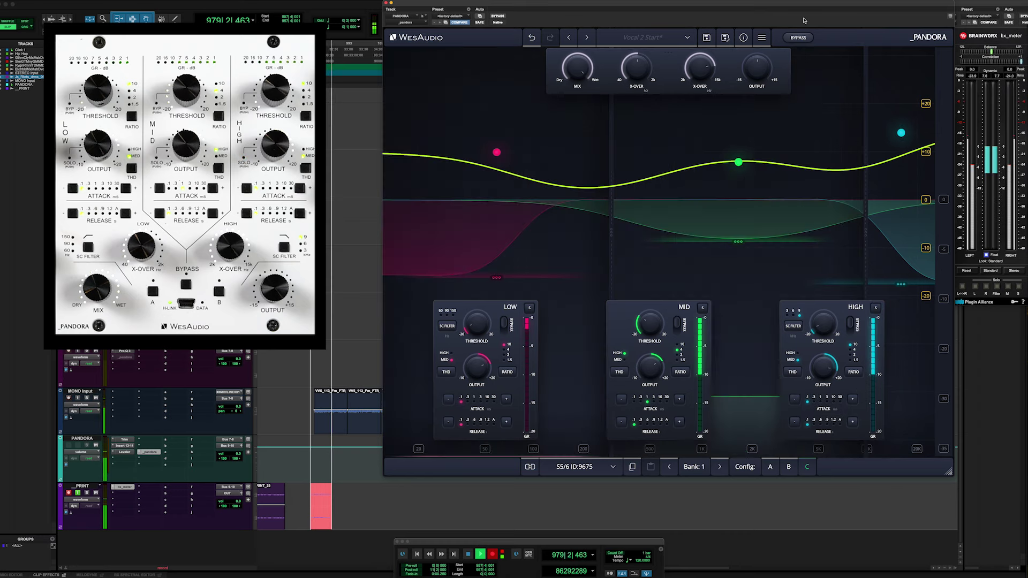
# Compare the vocal with the whole compressor bypassed and active, auditioning the soloed low band with and without its bypass in between
pyautogui.click(797, 37)
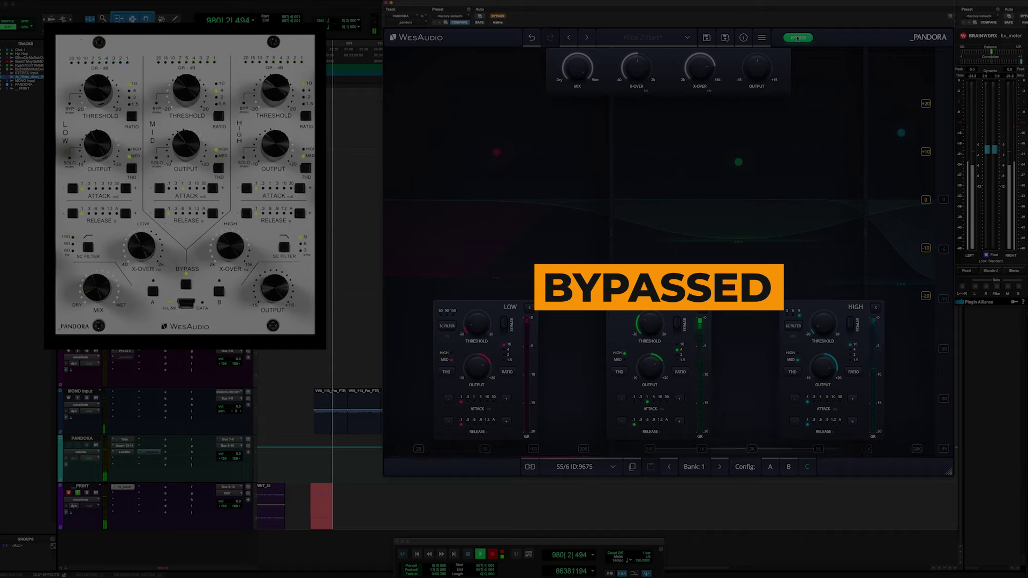
pyautogui.click(798, 37)
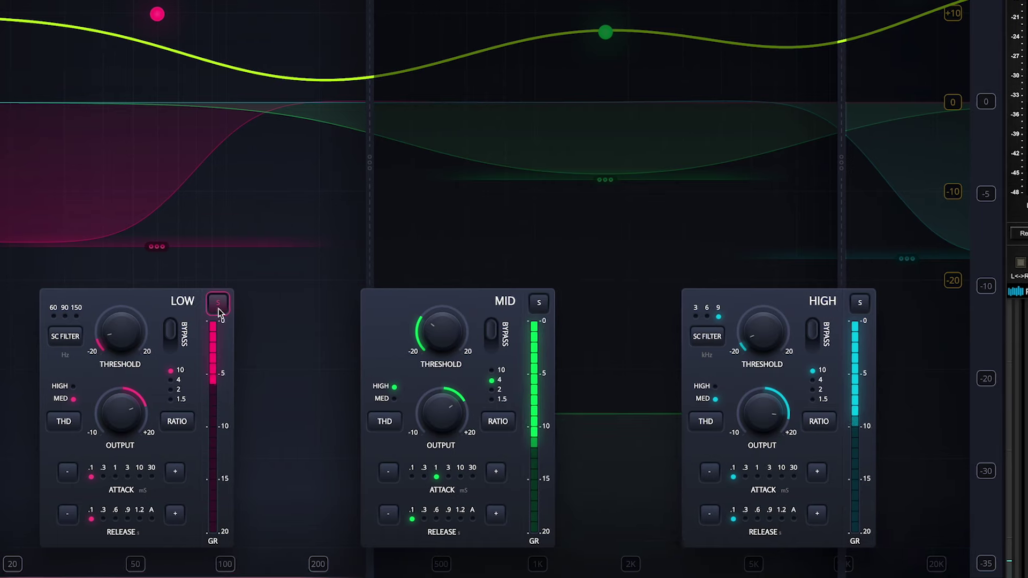
pyautogui.click(174, 334)
pyautogui.click(179, 331)
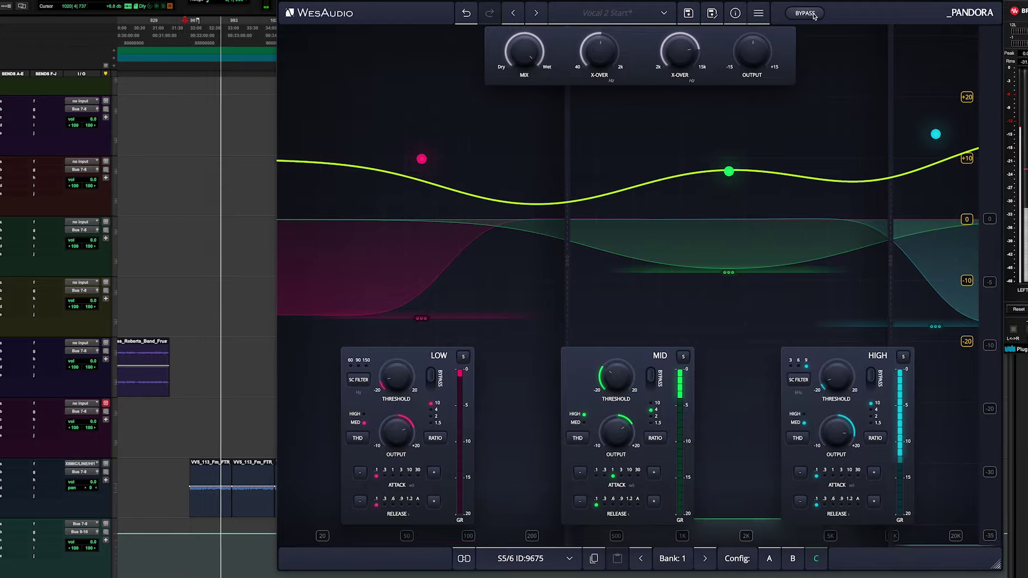
pyautogui.click(818, 14)
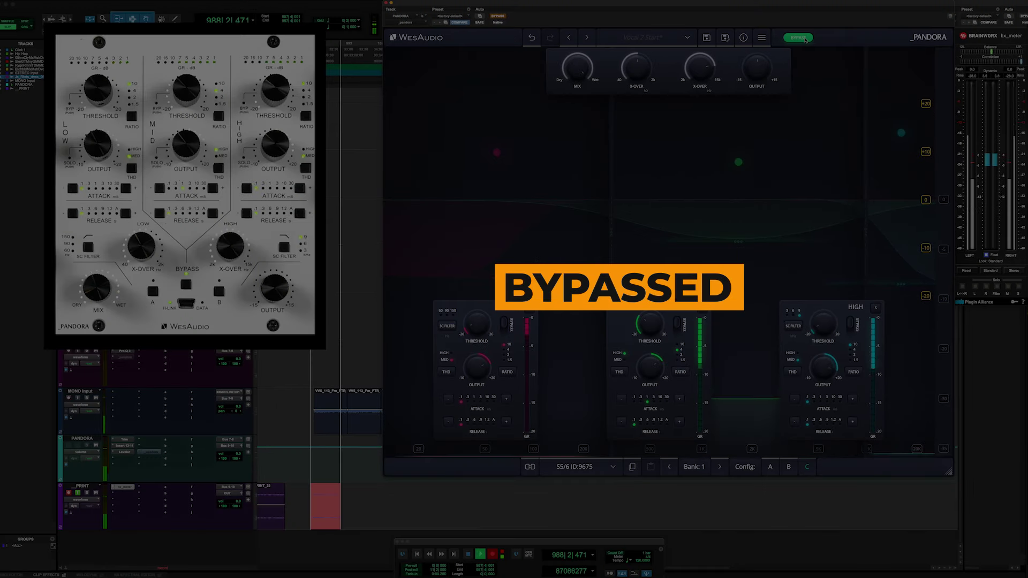
pyautogui.click(806, 40)
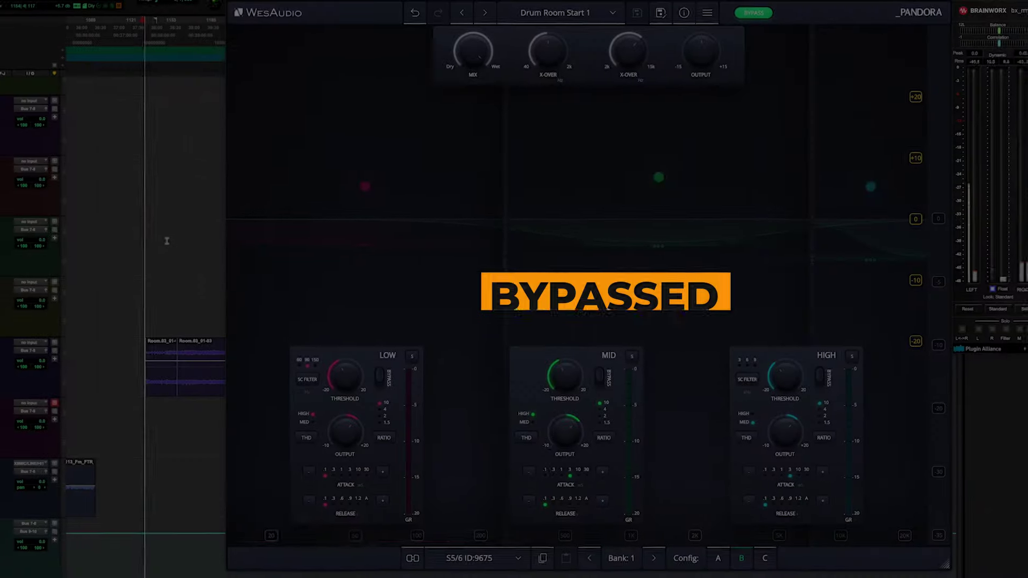
# Trim the overall output of Drum Room Start 1 to -1.75 dB and compare the drum room with the compressor bypassed and active
pyautogui.click(769, 14)
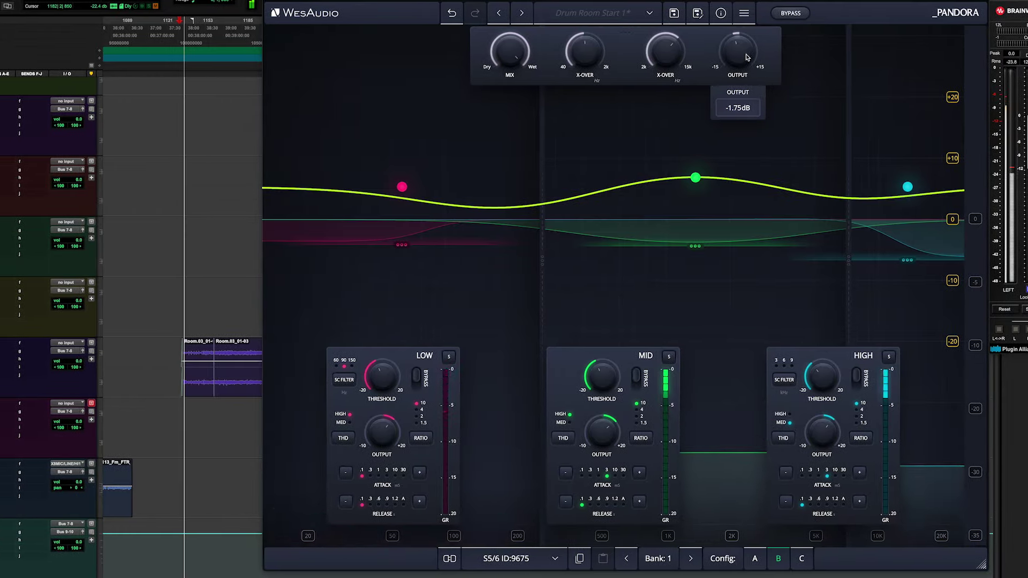
pyautogui.click(789, 14)
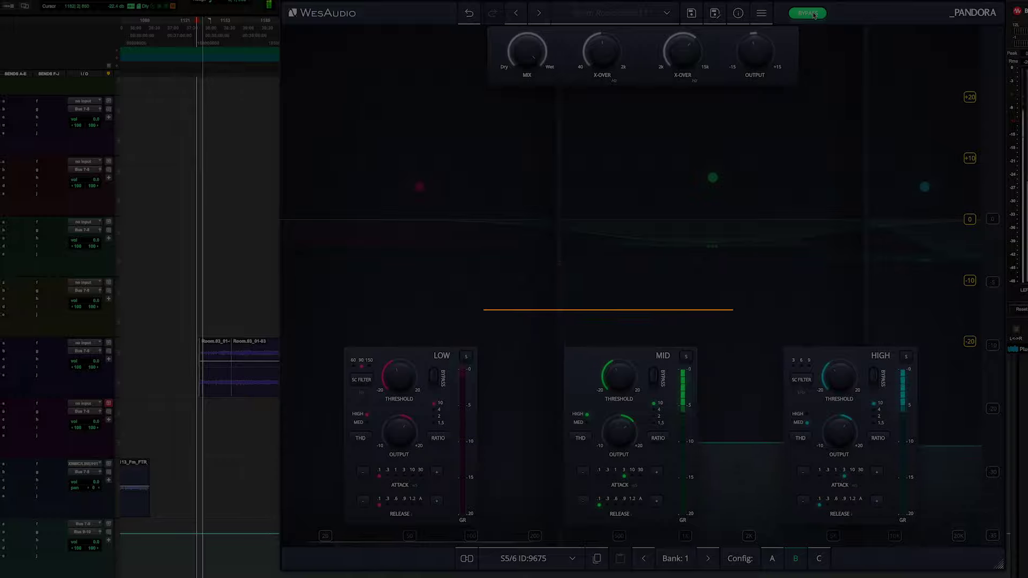
pyautogui.click(803, 14)
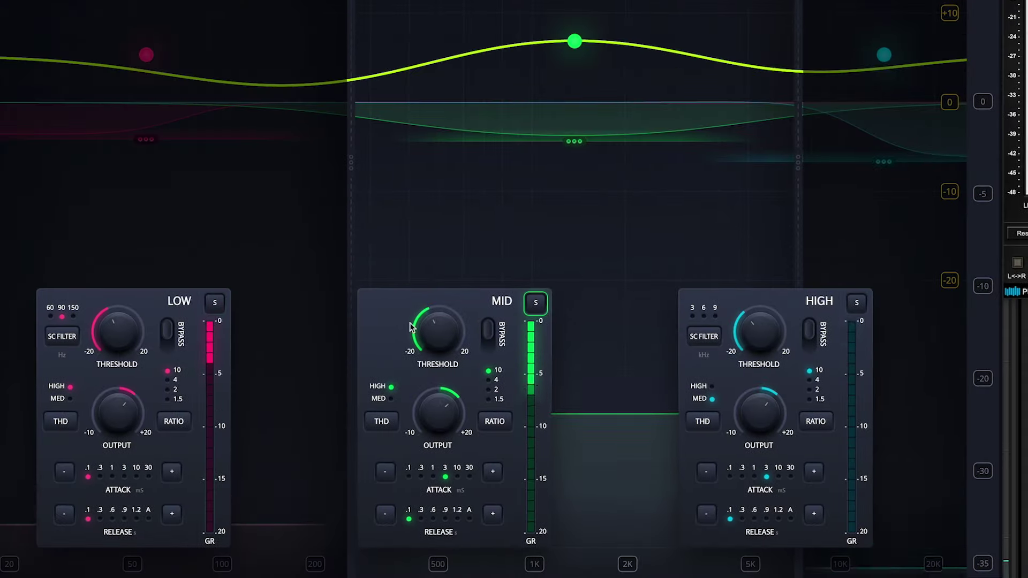
# Set the soloed mid band's release to .3 s while comparing it with its bypass, and solo the high band
pyautogui.click(492, 335)
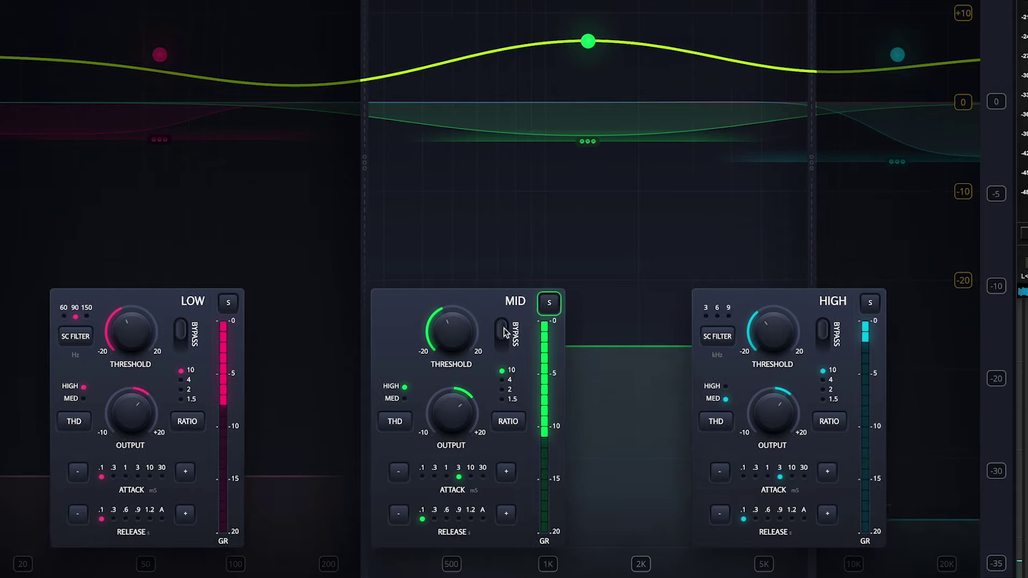
pyautogui.click(431, 520)
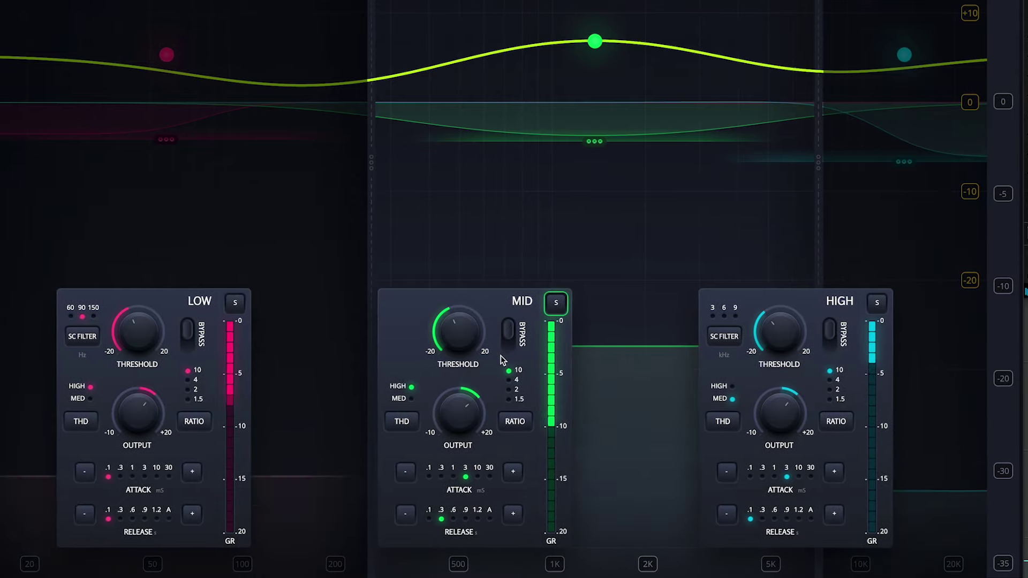
pyautogui.click(506, 329)
pyautogui.click(513, 328)
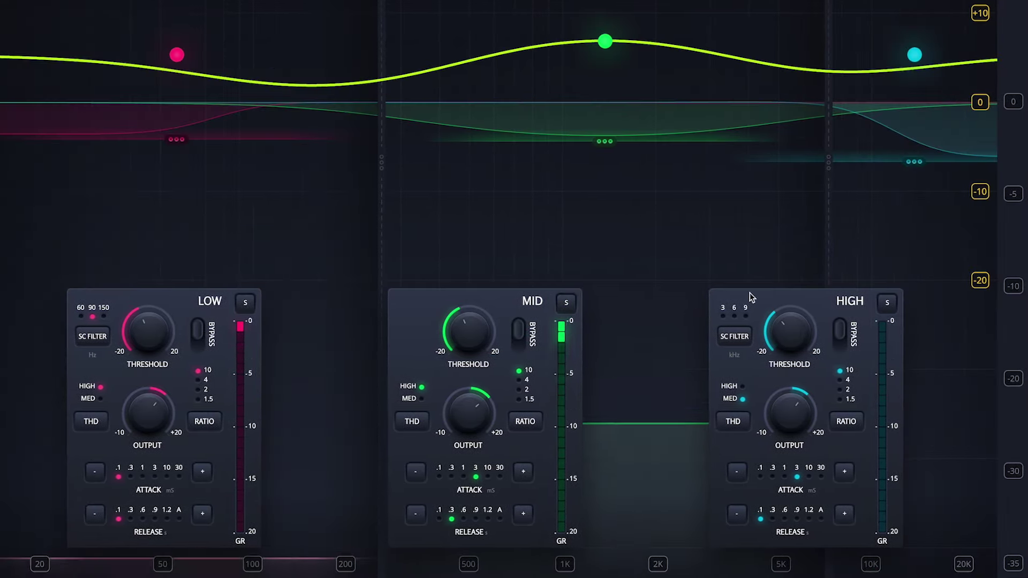
pyautogui.click(887, 302)
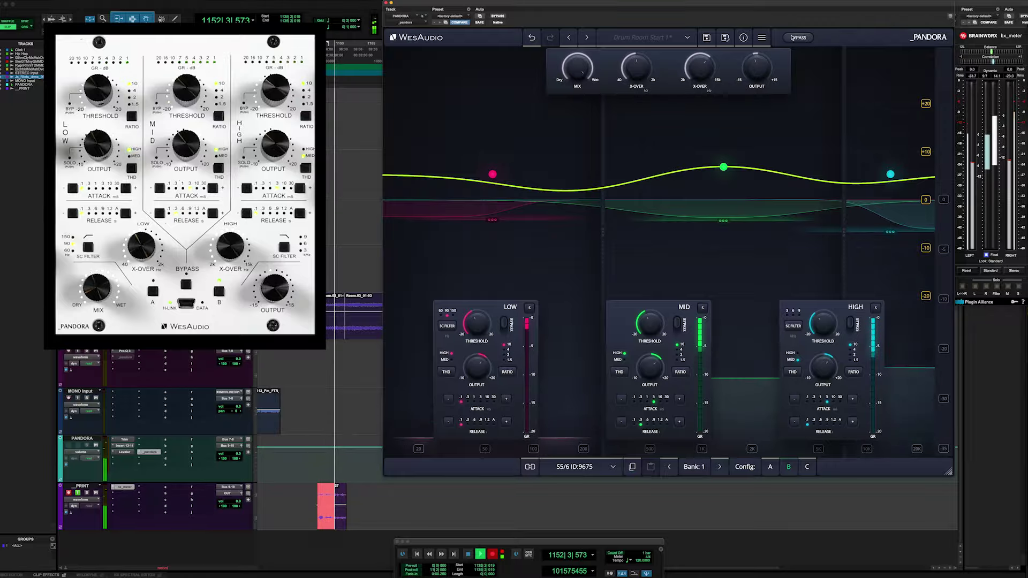
# Set the overall output to -1.50 dB and raise the mid band's output, repeatedly comparing the drum room bypassed and active
pyautogui.click(795, 37)
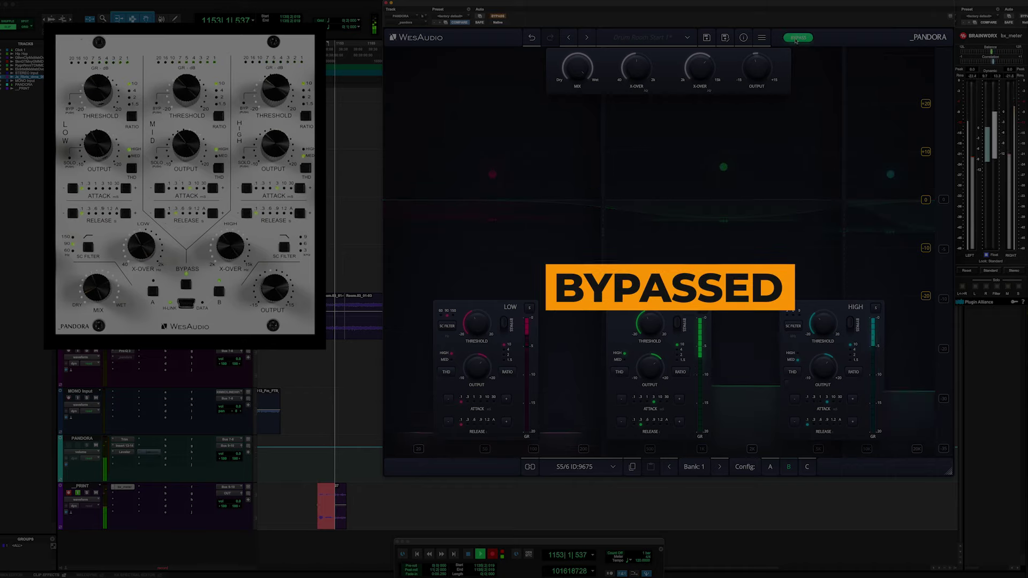
pyautogui.click(797, 38)
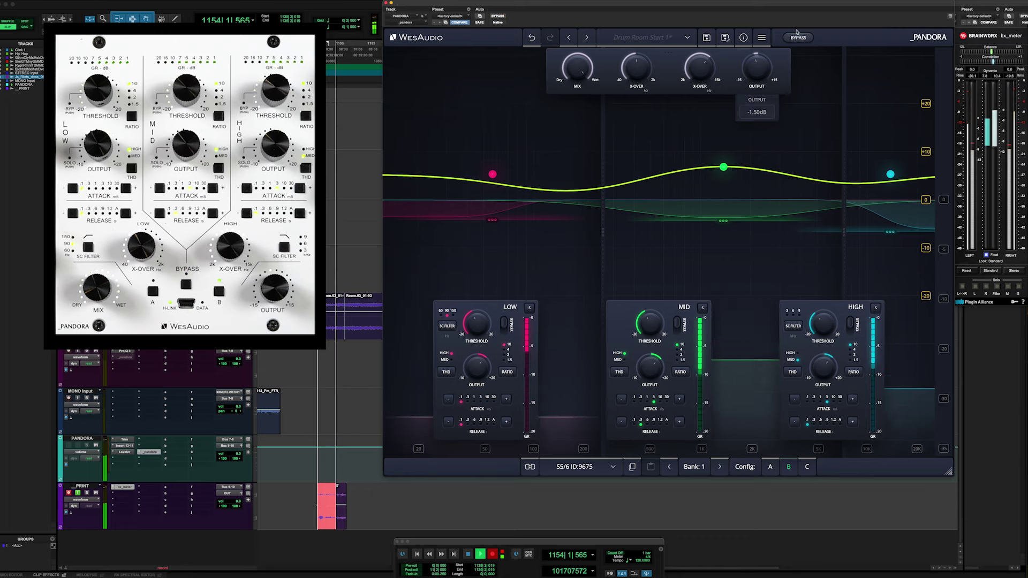
pyautogui.click(797, 37)
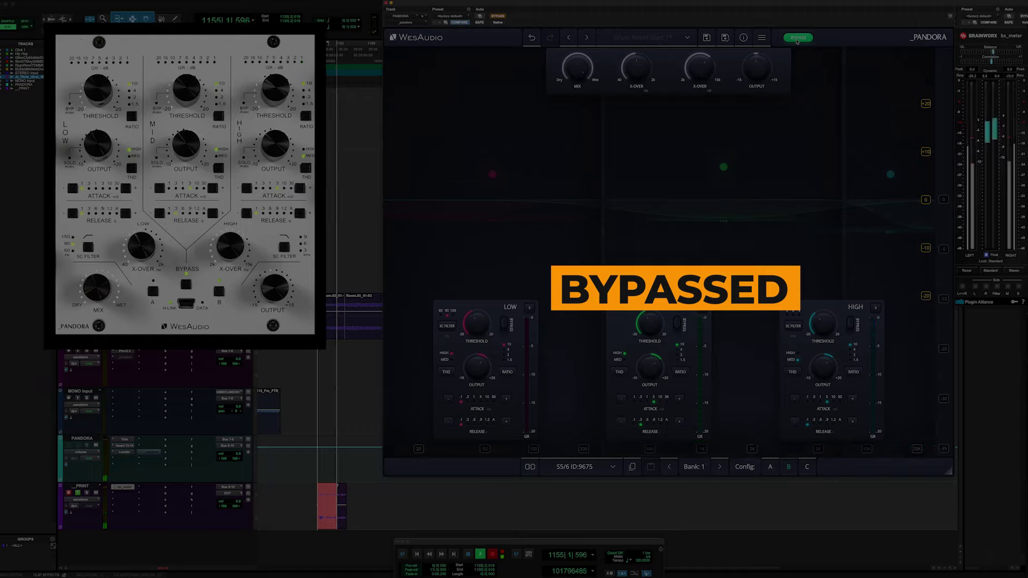
pyautogui.click(796, 39)
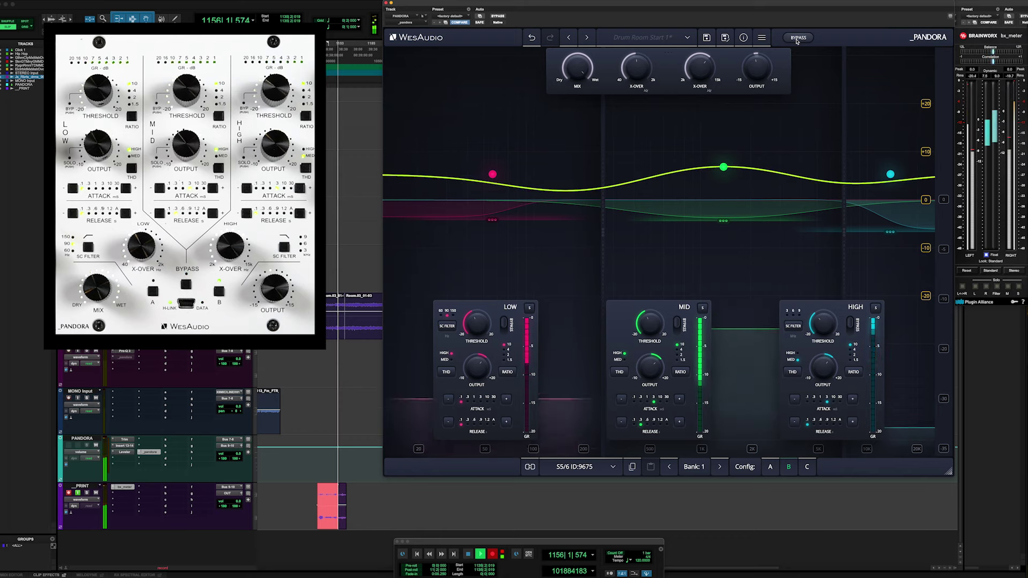
pyautogui.click(797, 38)
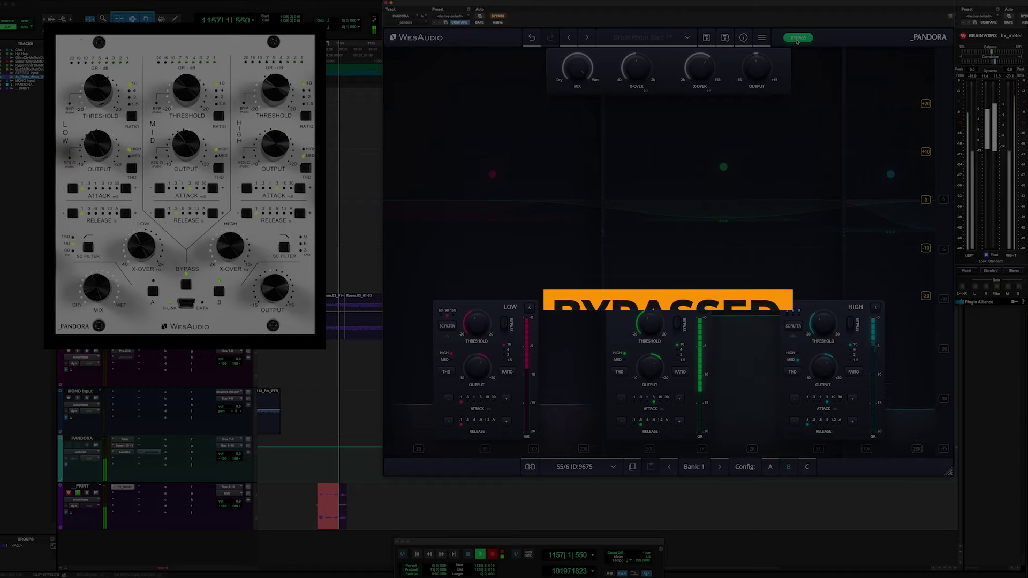
pyautogui.click(797, 39)
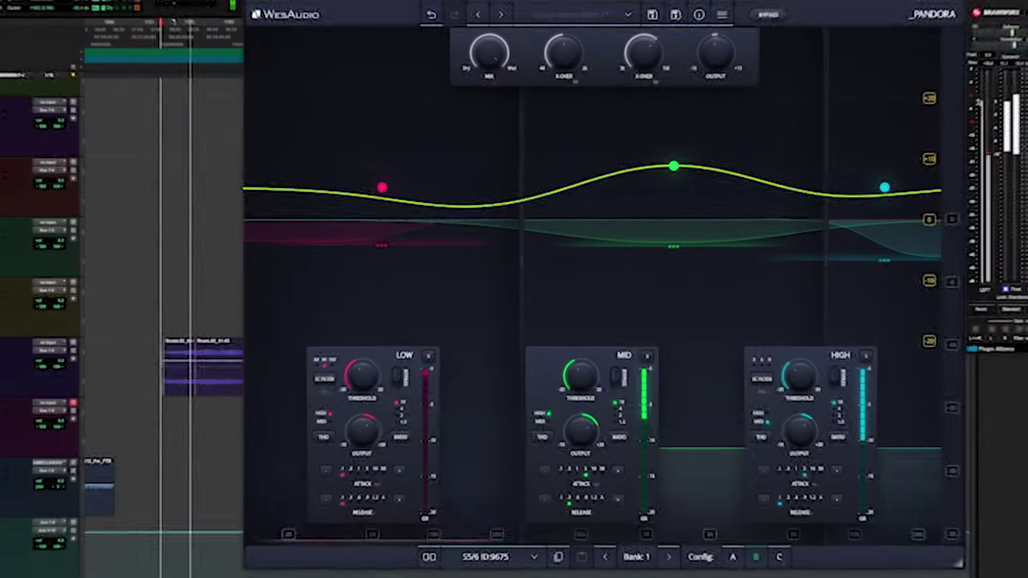
pyautogui.click(755, 16)
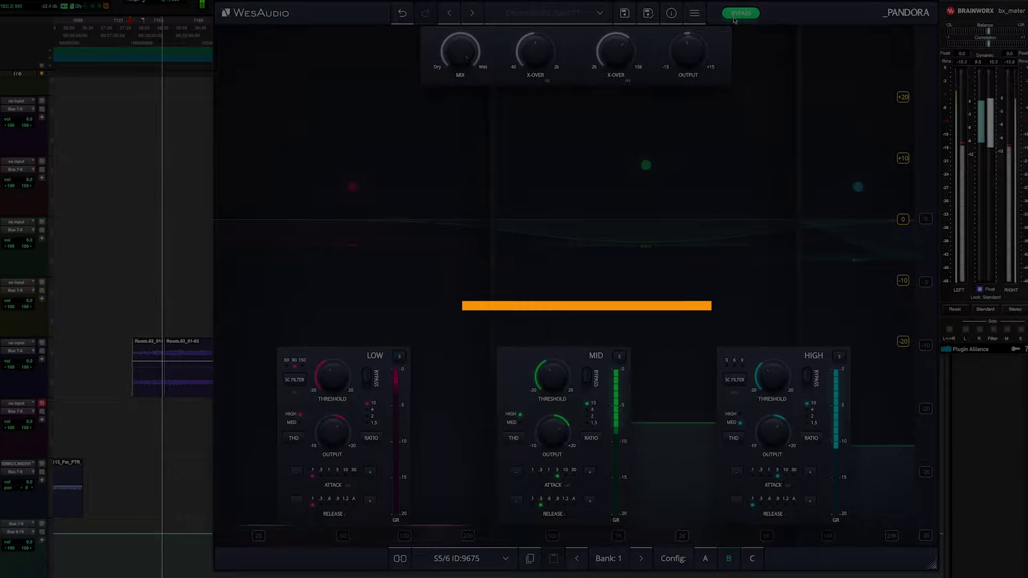
pyautogui.click(744, 15)
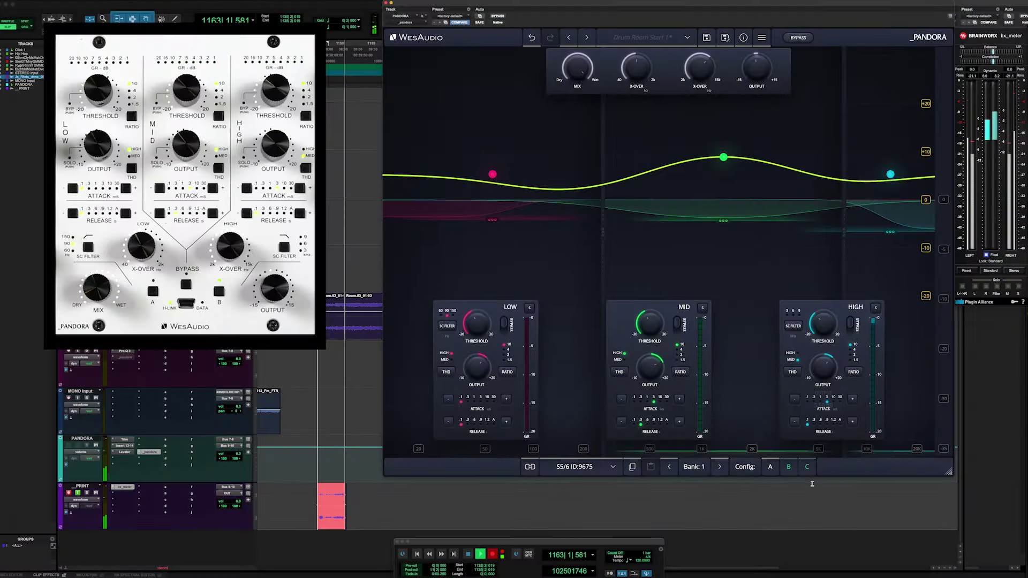
# Switch to config C with the Drum Room Start 2 preset, trim the output to -1.75 dB, and compare it with the bypass
pyautogui.click(799, 38)
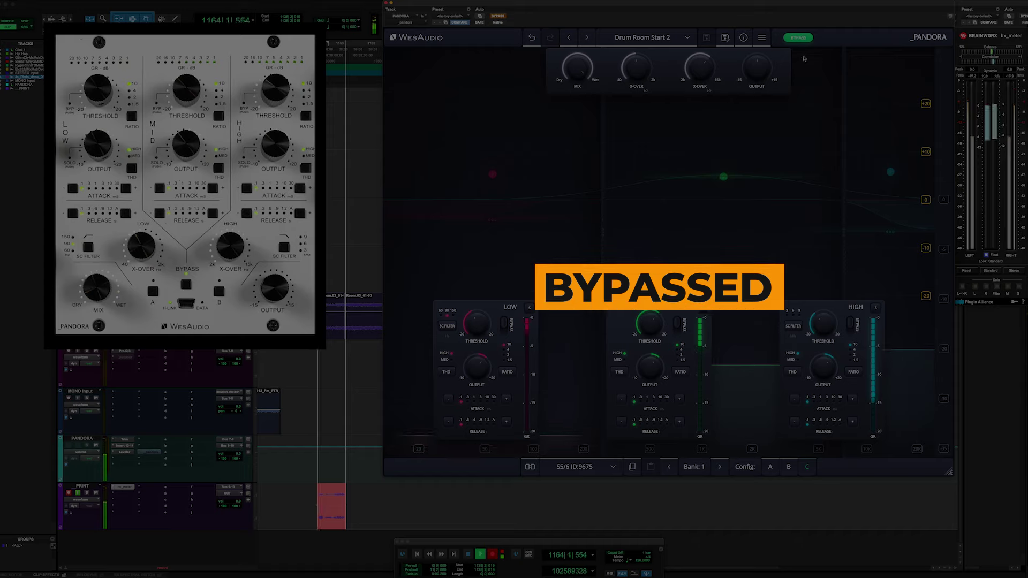
pyautogui.click(799, 37)
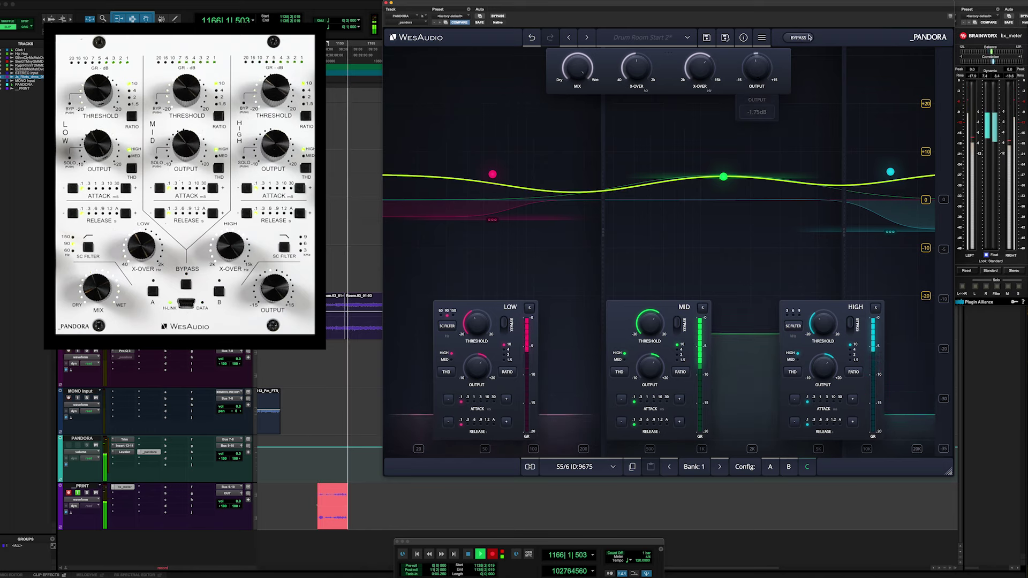
pyautogui.click(799, 38)
pyautogui.click(798, 37)
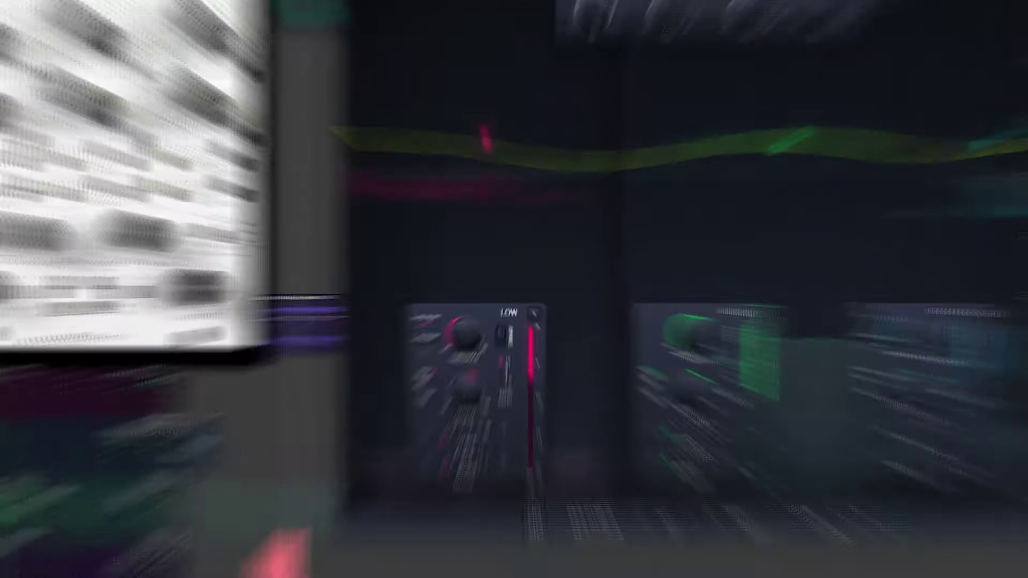
# Raise the mid band's threshold and output with a .6 s release, and compare the result with the compressor bypassed
pyautogui.moveTo(643, 431)
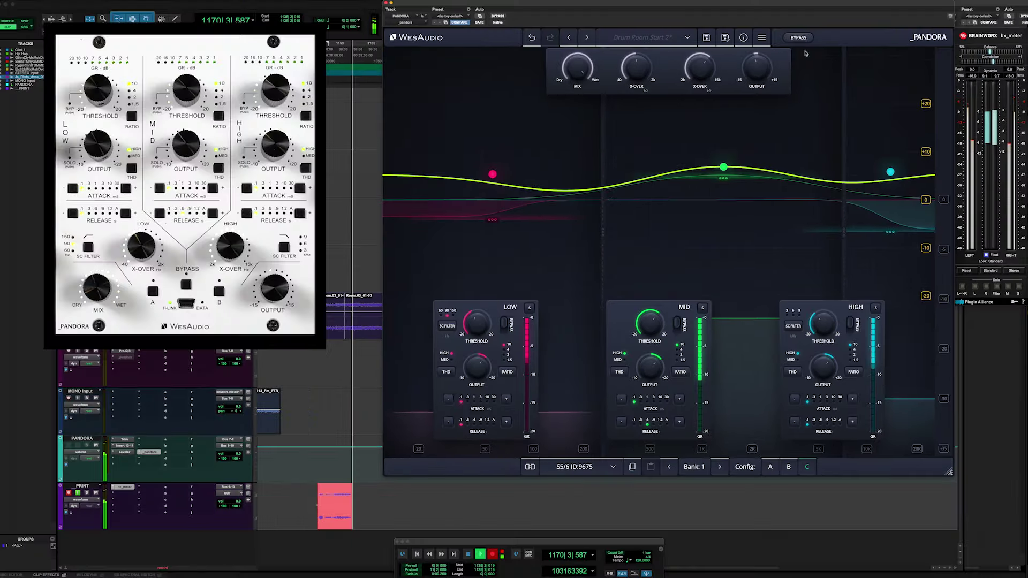
pyautogui.click(799, 39)
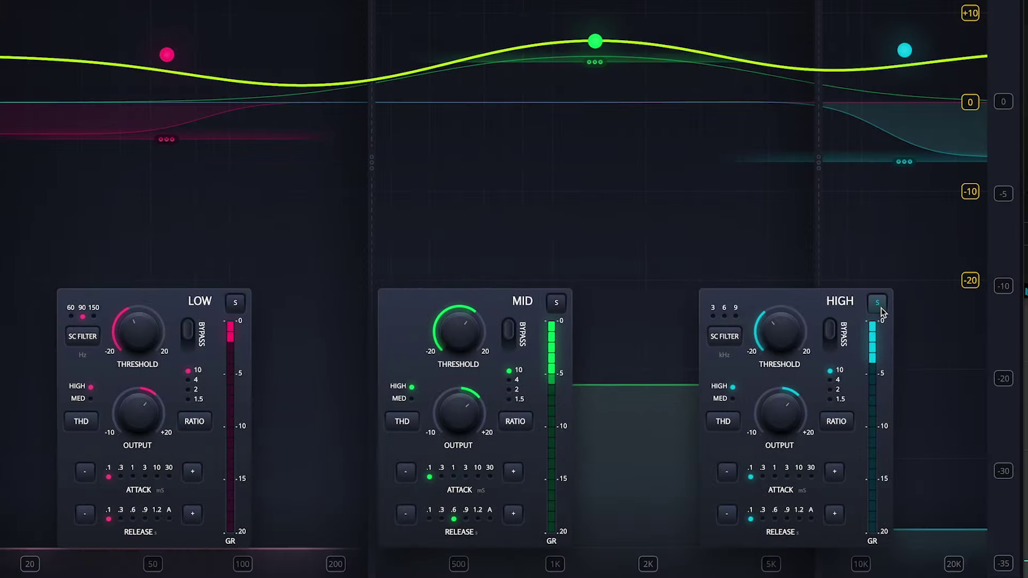
# Solo the high band, raise its output slightly while comparing it with its bypass, and end the solo
pyautogui.click(881, 307)
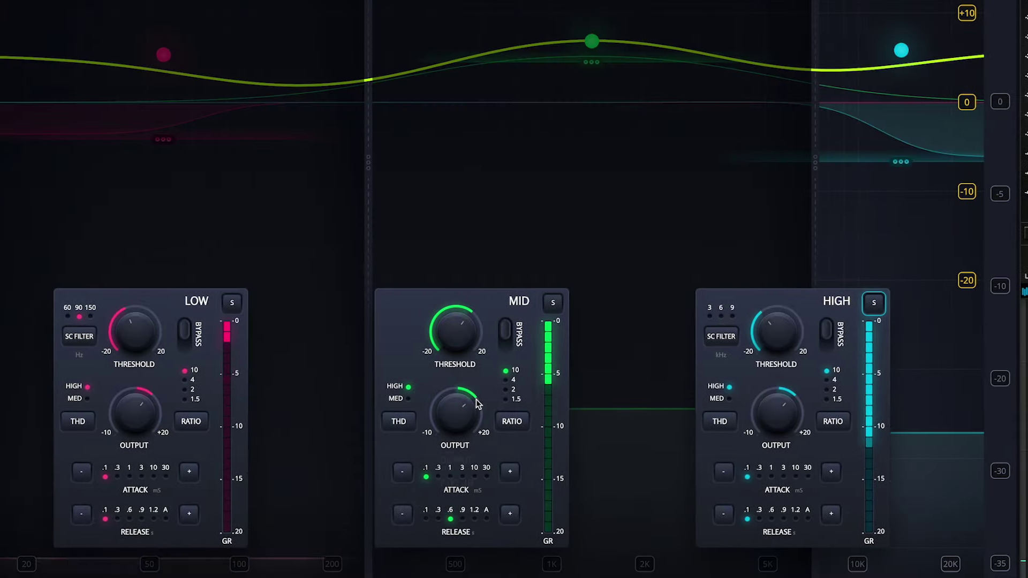
pyautogui.scroll(2, 757, 415)
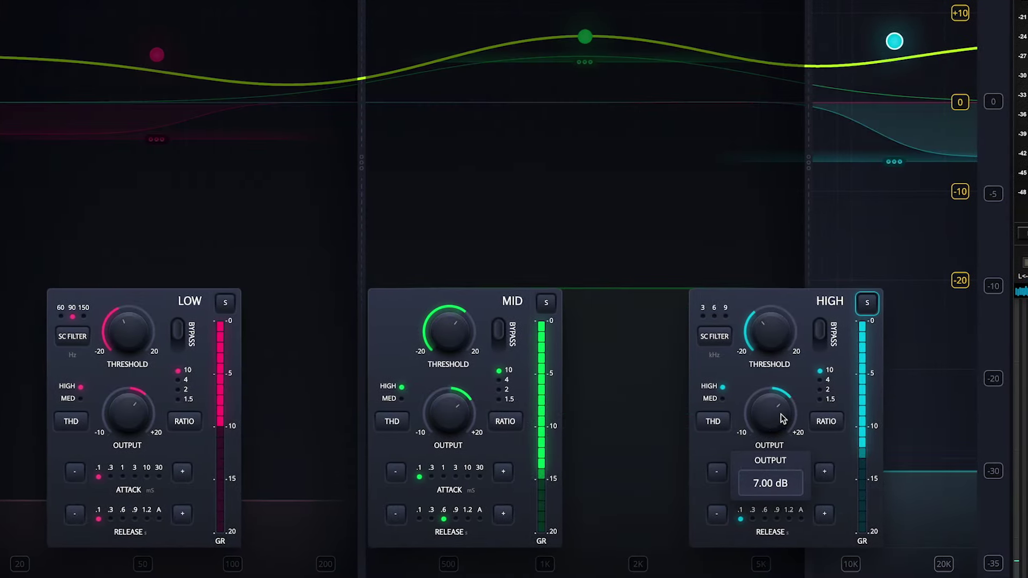
pyautogui.scroll(-1, 757, 415)
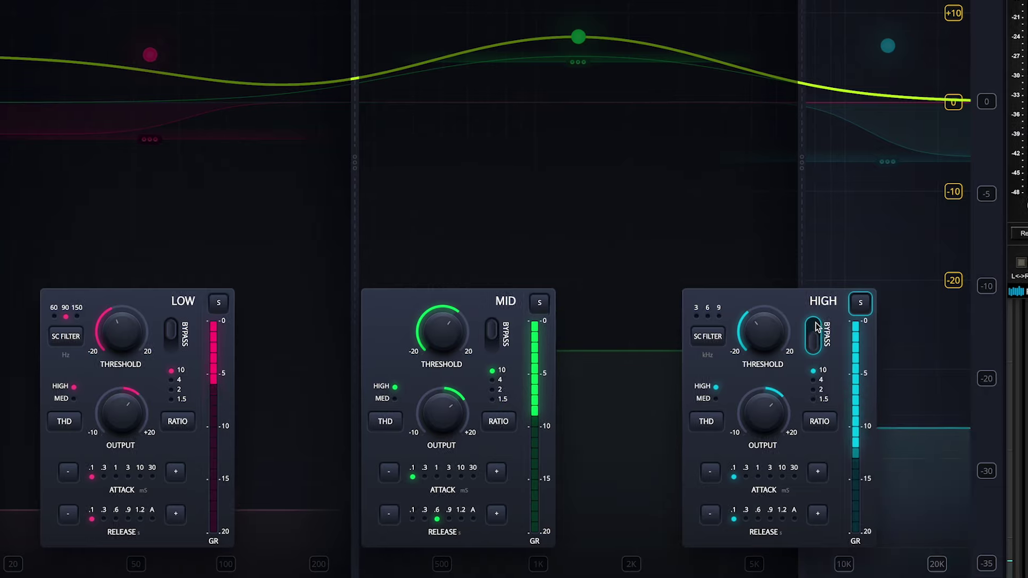
pyautogui.click(861, 310)
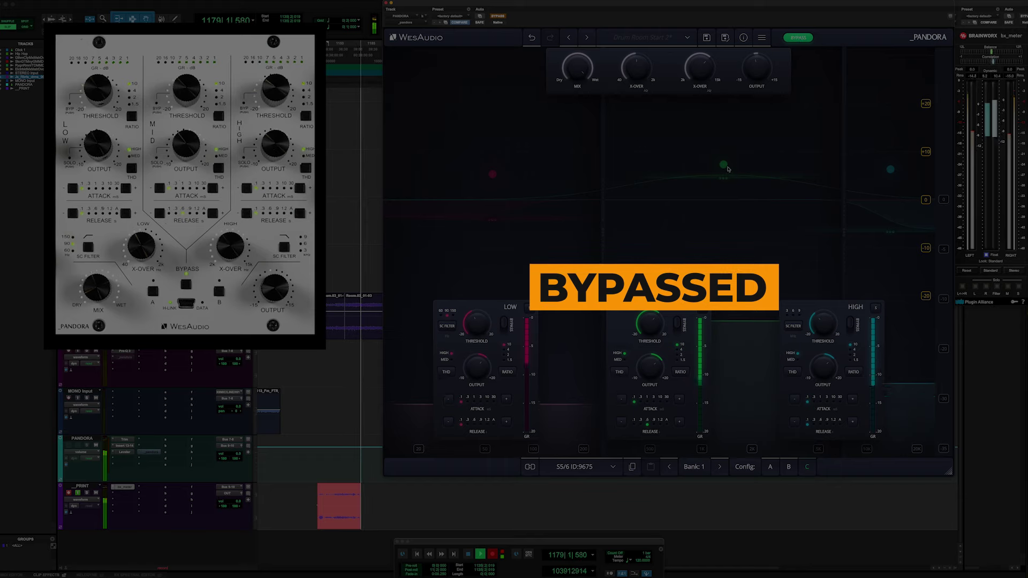
# Raise the mid band's threshold slightly and compare the drum room with the whole compressor bypassed and active
pyautogui.click(798, 38)
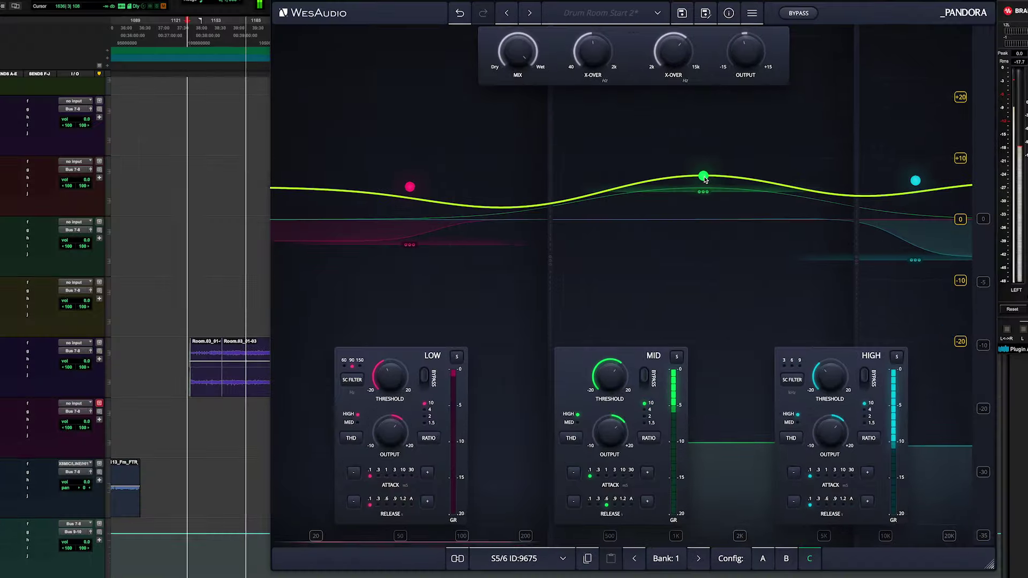
pyautogui.moveTo(692, 192)
pyautogui.mouseDown()
pyautogui.moveTo(700, 171)
pyautogui.moveTo(678, 192)
pyautogui.mouseUp()
pyautogui.click(799, 38)
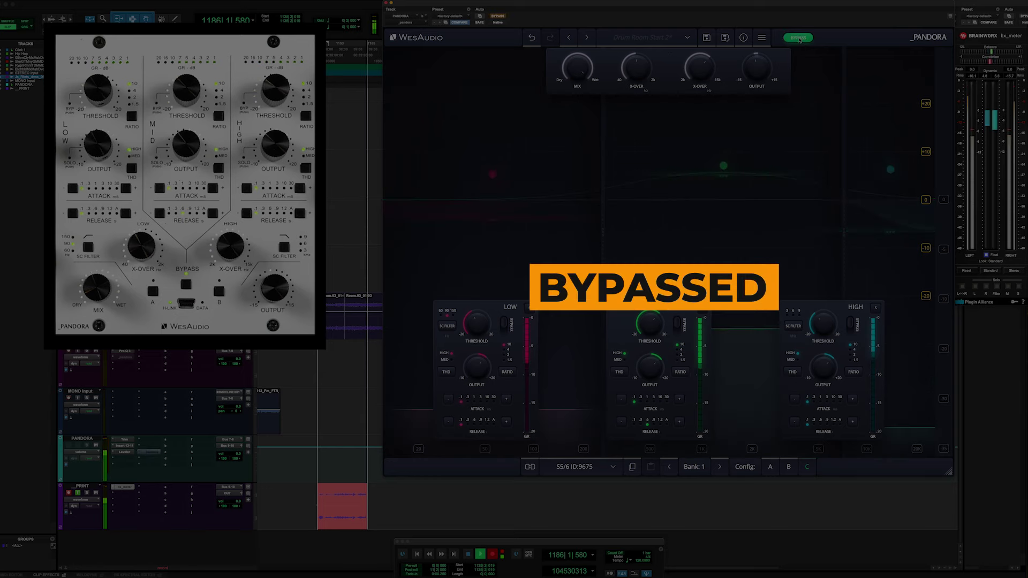
pyautogui.click(798, 38)
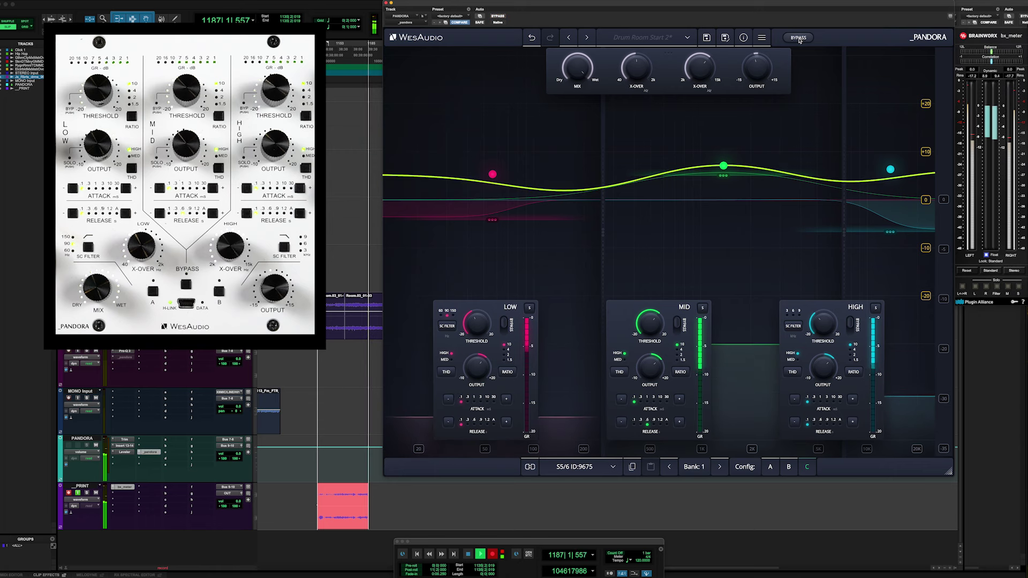
# Raise the mid band's output slightly and check the drum room again against the bypassed signal
pyautogui.moveTo(726, 168); pyautogui.dragTo(724, 161)
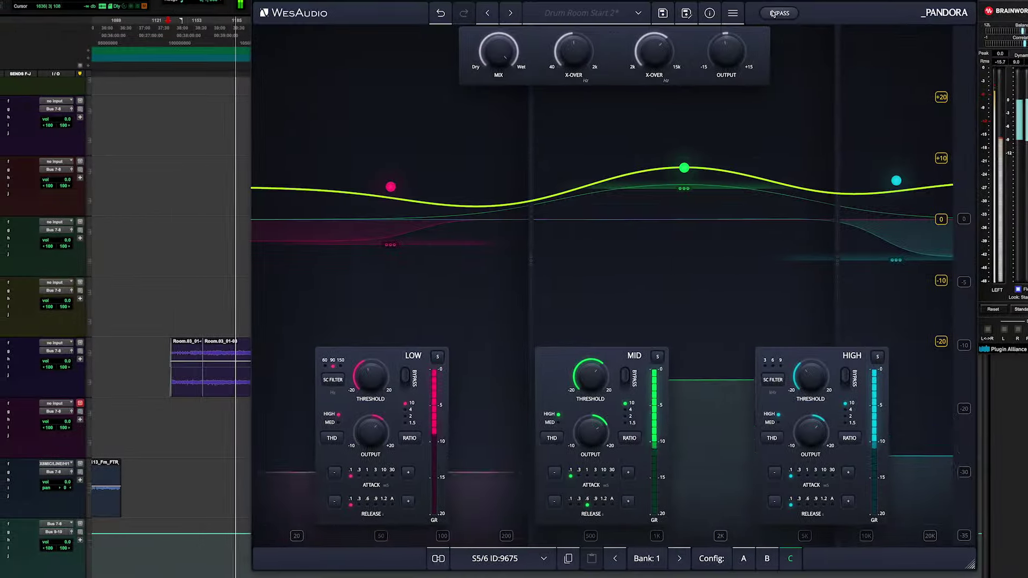
pyautogui.click(773, 14)
pyautogui.click(781, 13)
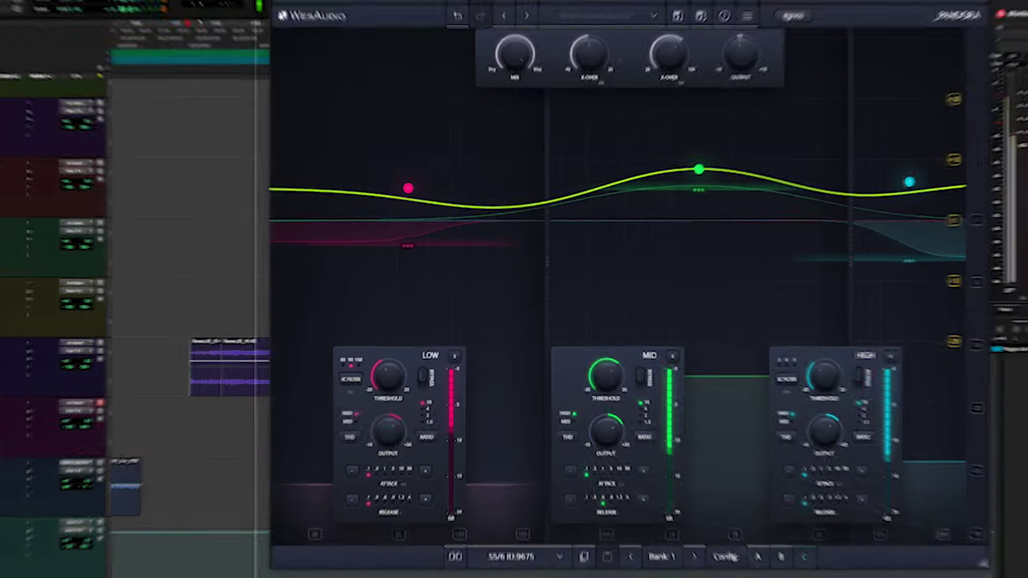